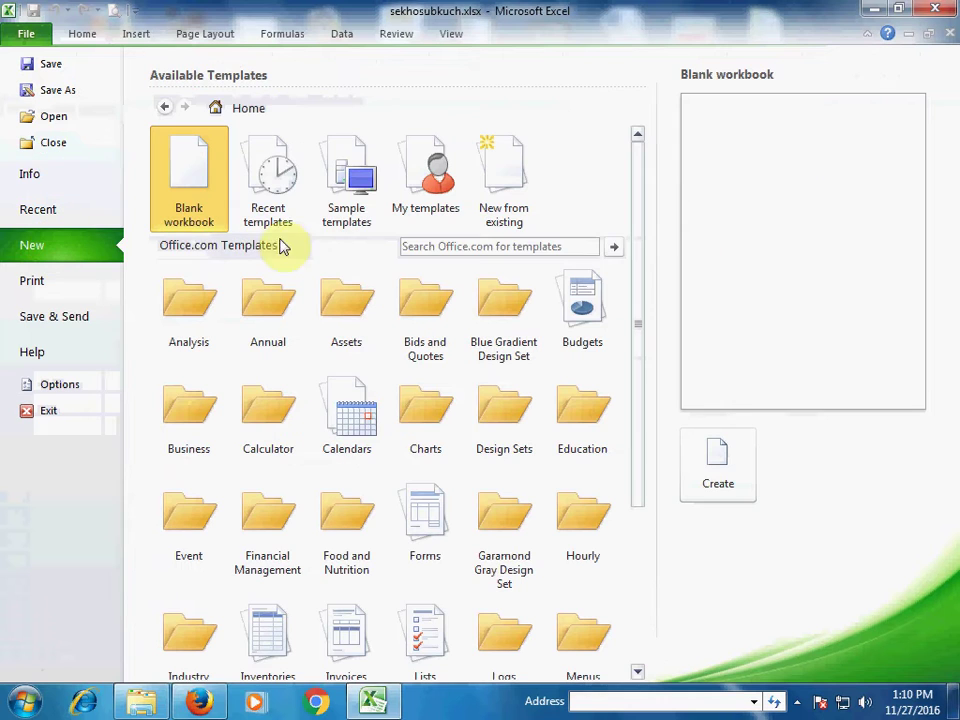
# Search the online templates for PURCHASE ORDER and download the Blue Gradient purchase order template
pyautogui.click(421, 247)
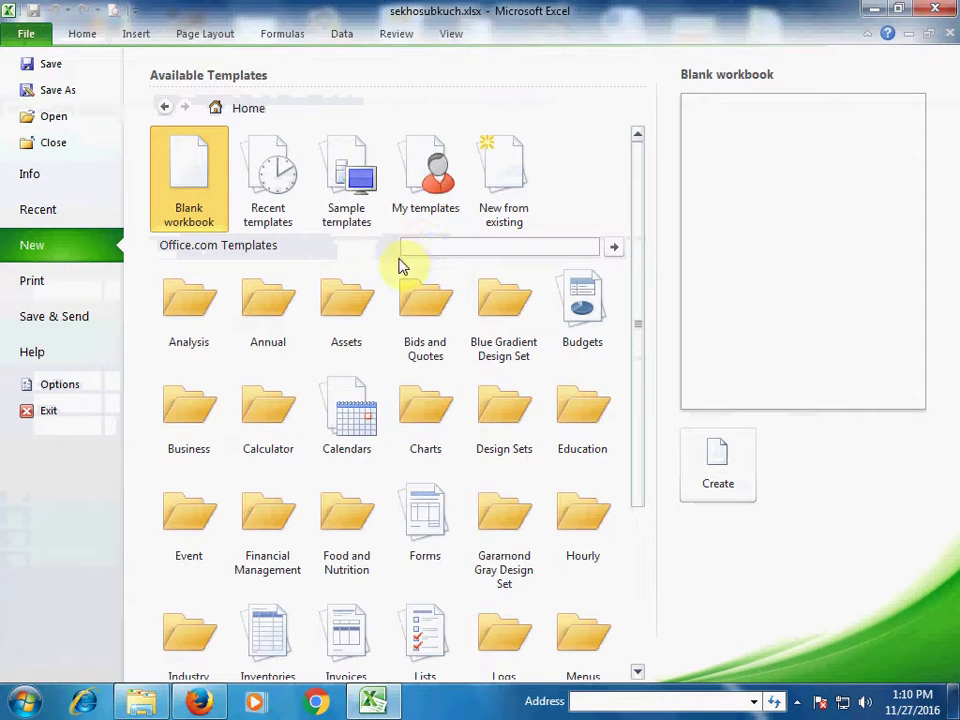
pyautogui.write('PURCHASE ORDER')
pyautogui.press('Return')
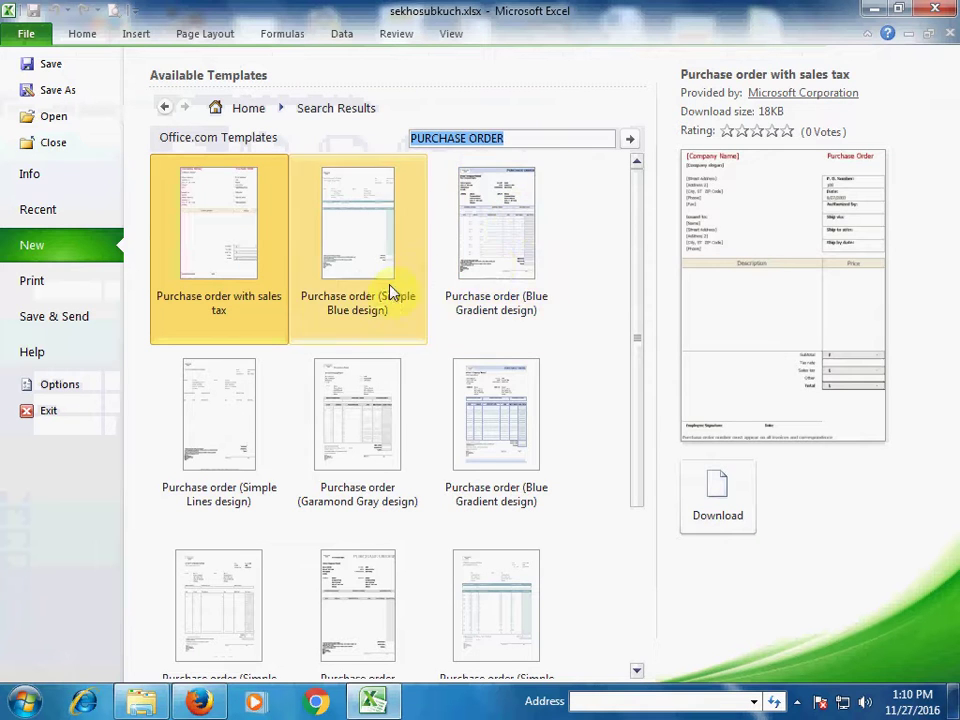
pyautogui.click(496, 263)
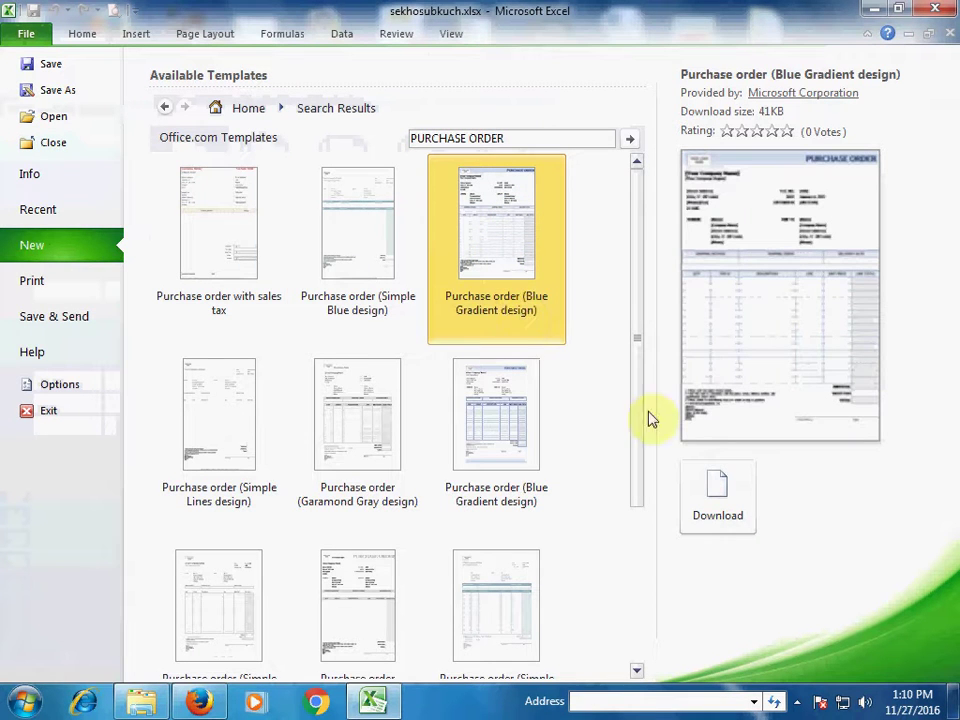
pyautogui.click(717, 492)
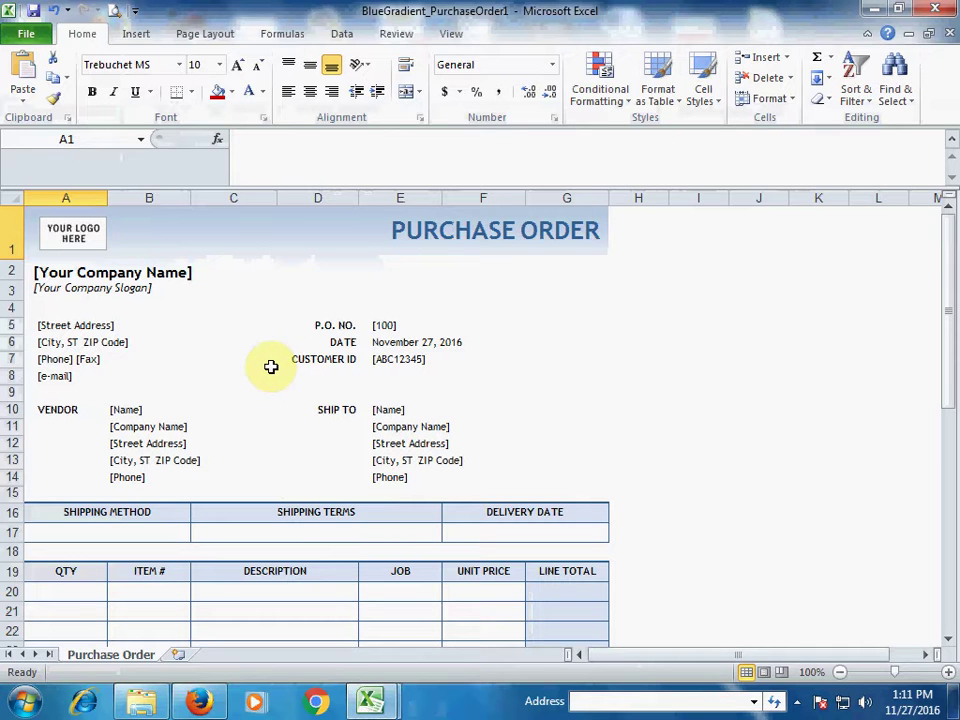
# Swap the YOUR LOGO HERE placeholder for a .jpg image from the computer using Change Picture
pyautogui.click(103, 242)
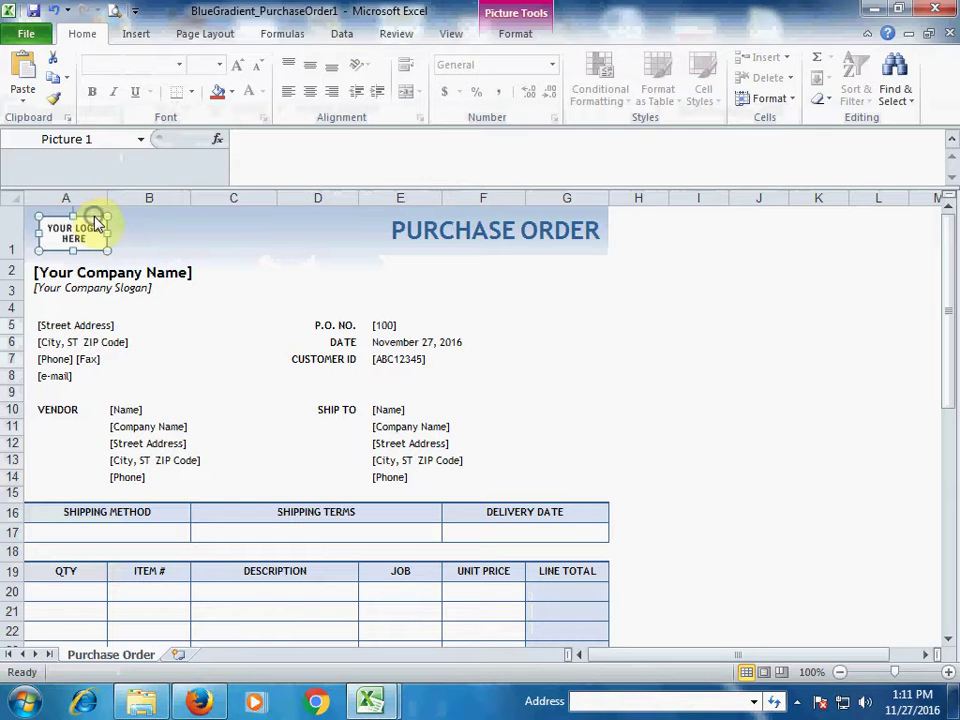
pyautogui.rightClick(94, 217)
pyautogui.click(133, 322)
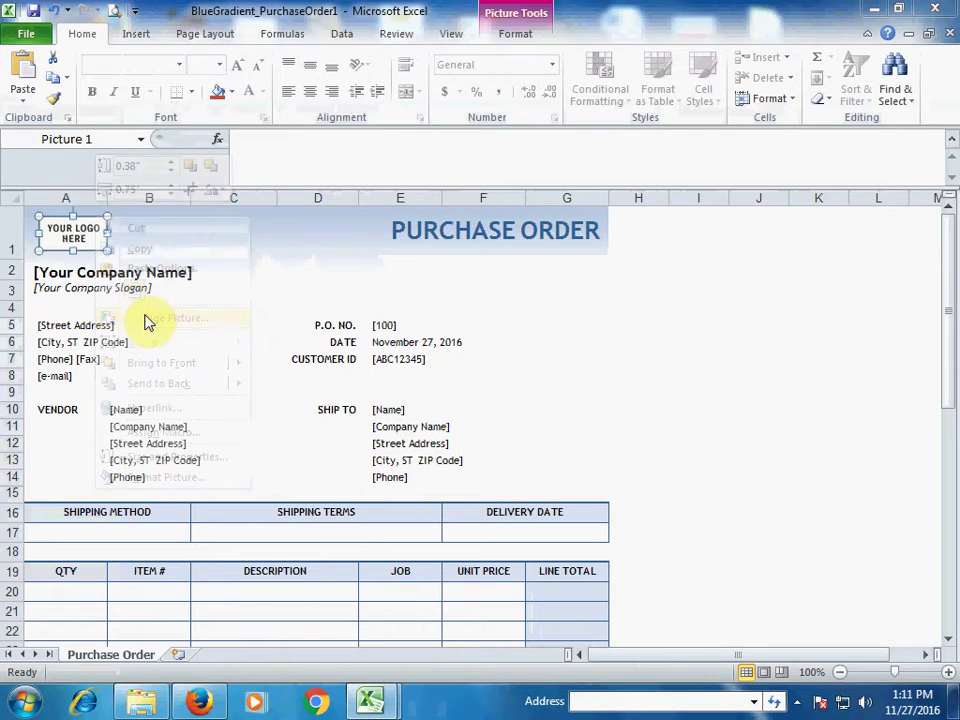
pyautogui.moveTo(566, 208); pyautogui.dragTo(560, 315)
pyautogui.click(222, 255)
pyautogui.click(414, 418)
pyautogui.click(150, 289)
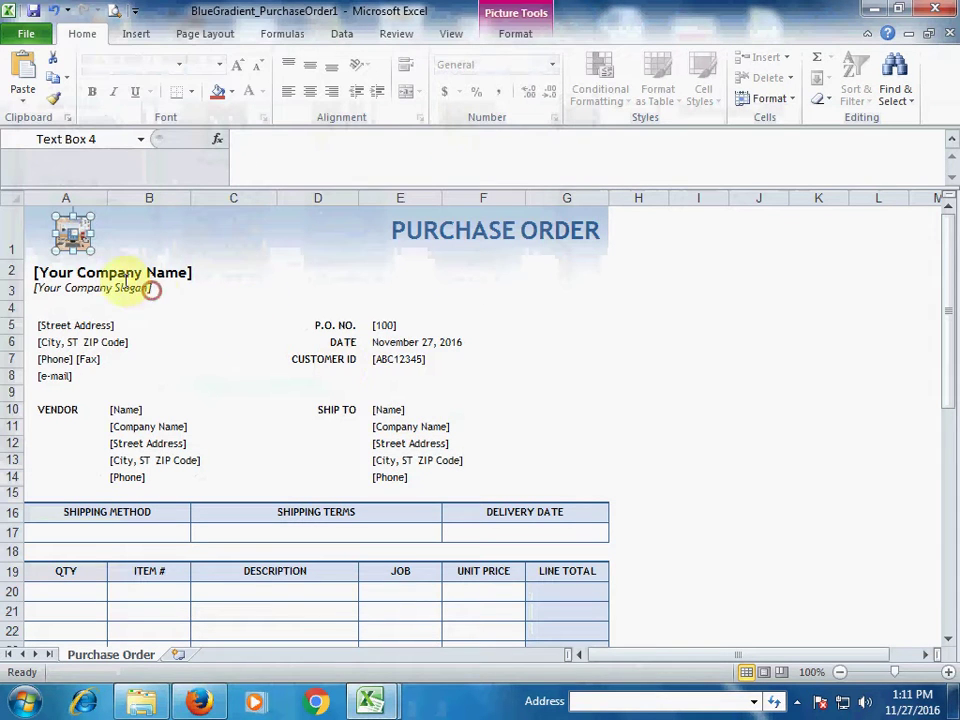
pyautogui.click(73, 233)
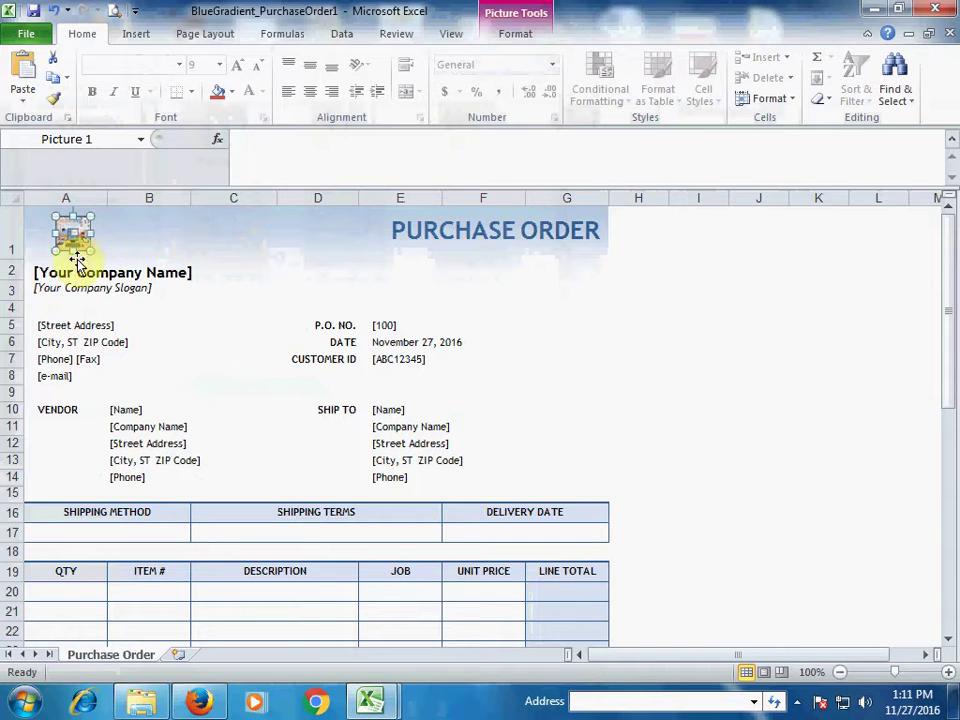
pyautogui.click(36, 272)
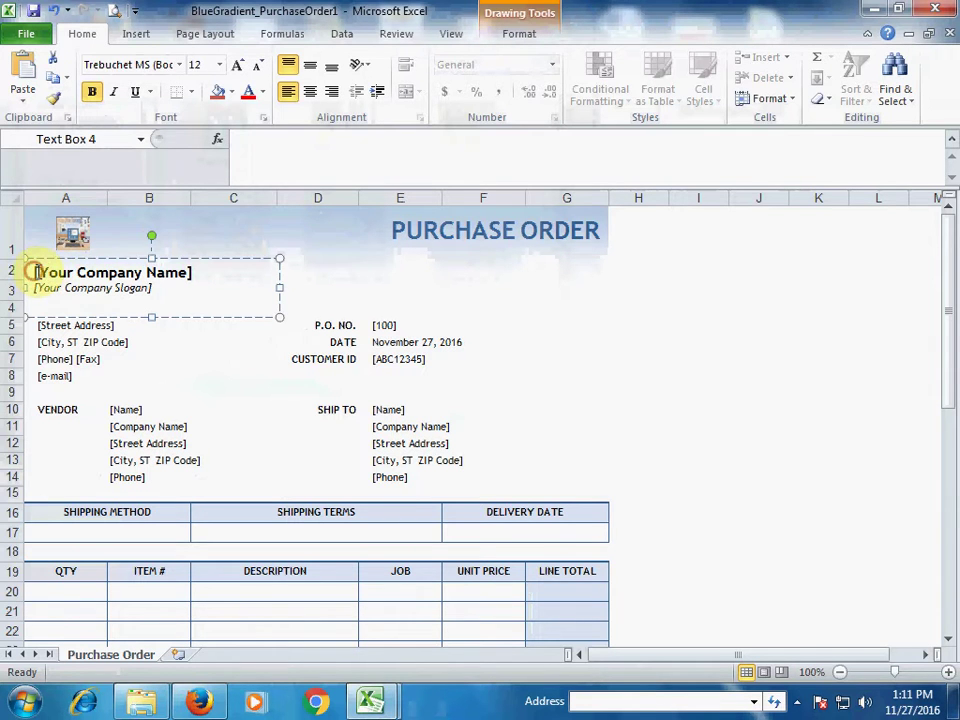
# Replace the [Your Company Name] placeholder with COMPUTER WORLD
pyautogui.moveTo(36, 272); pyautogui.dragTo(187, 272)
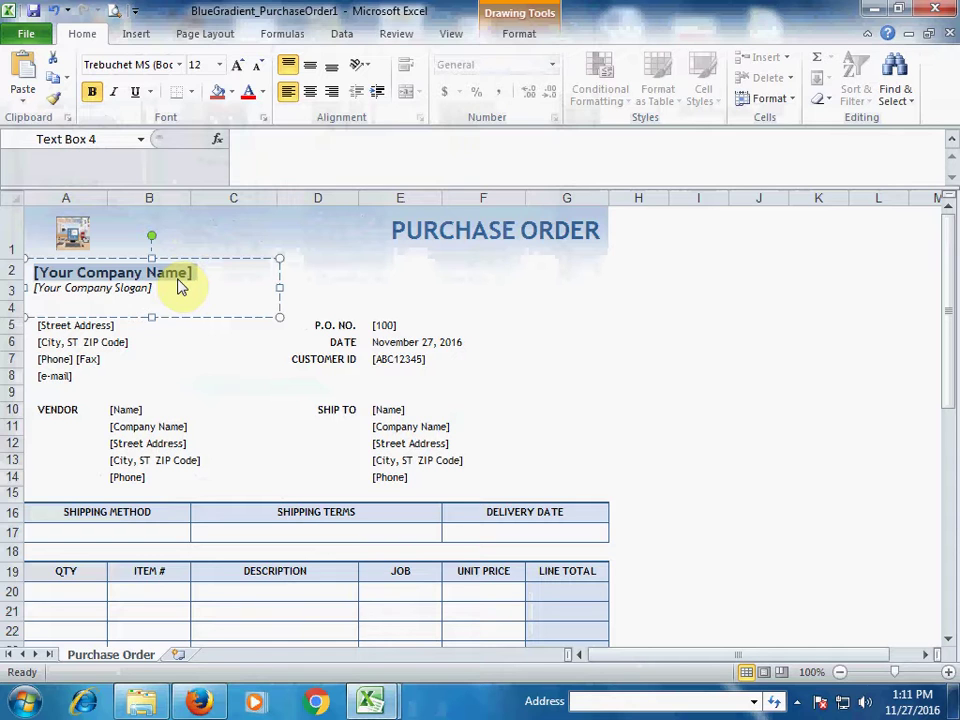
pyautogui.write('V')
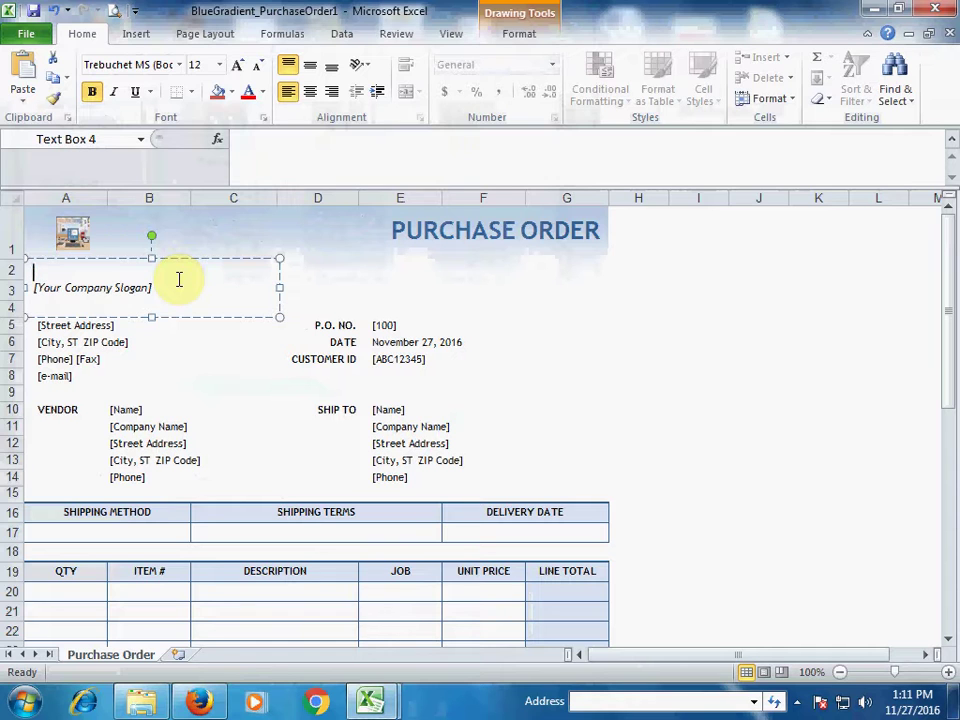
pyautogui.write('Vco')
pyautogui.press('BackSpace')
pyautogui.press('BackSpace')
pyautogui.write('COMPUTER O')
pyautogui.press('BackSpace')
pyautogui.write('WORLD')
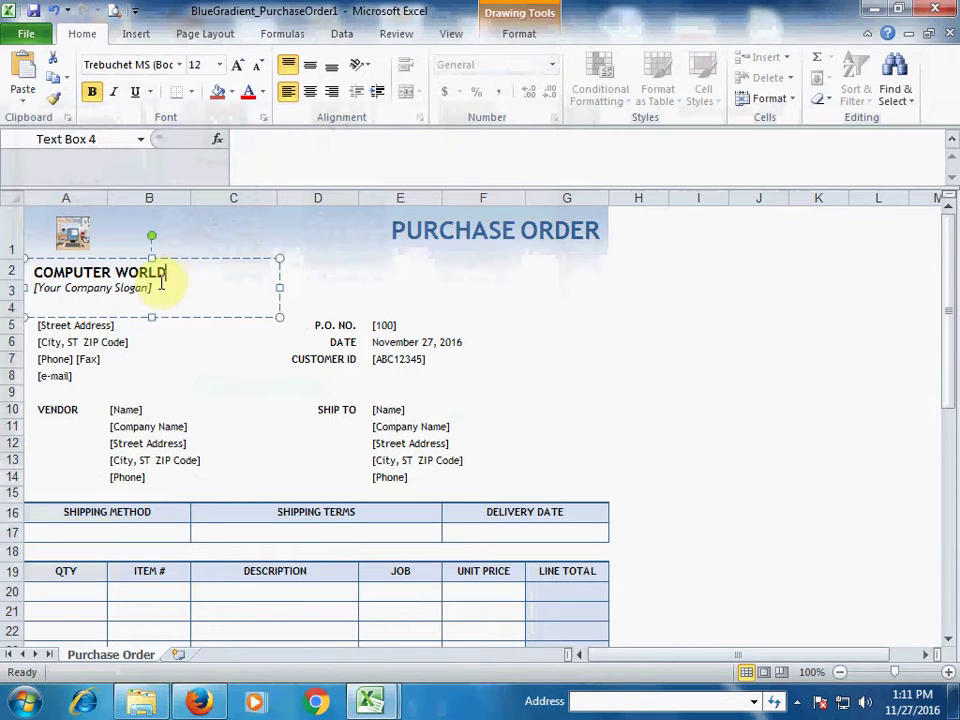
# Delete the company slogan line beneath the company name
pyautogui.moveTo(153, 288); pyautogui.dragTo(35, 288)
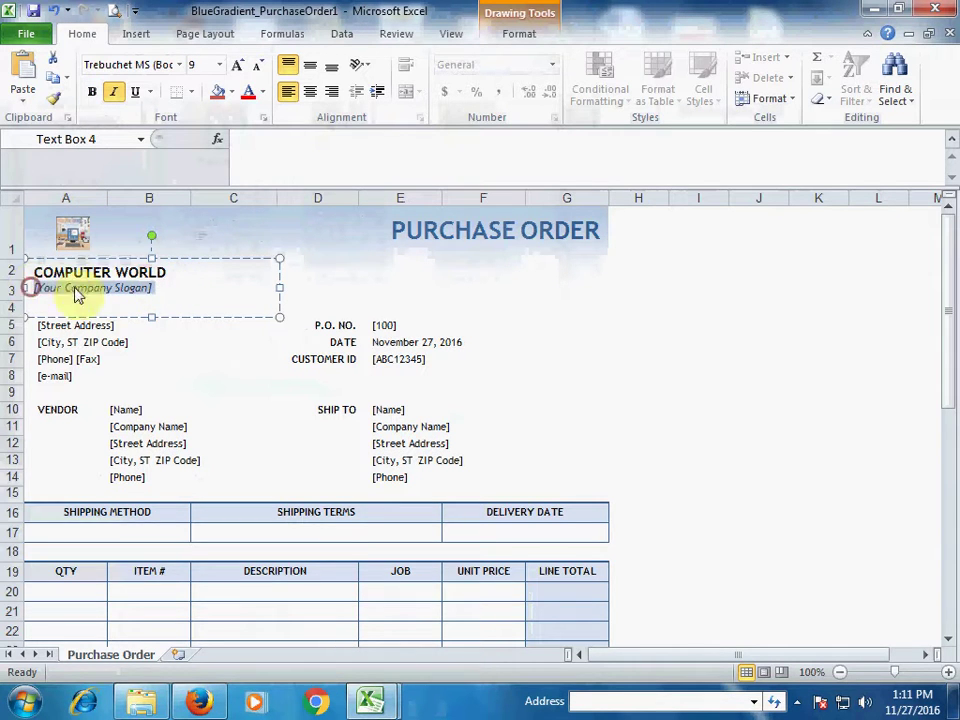
pyautogui.press('BackSpace')
pyautogui.press('BackSpace')
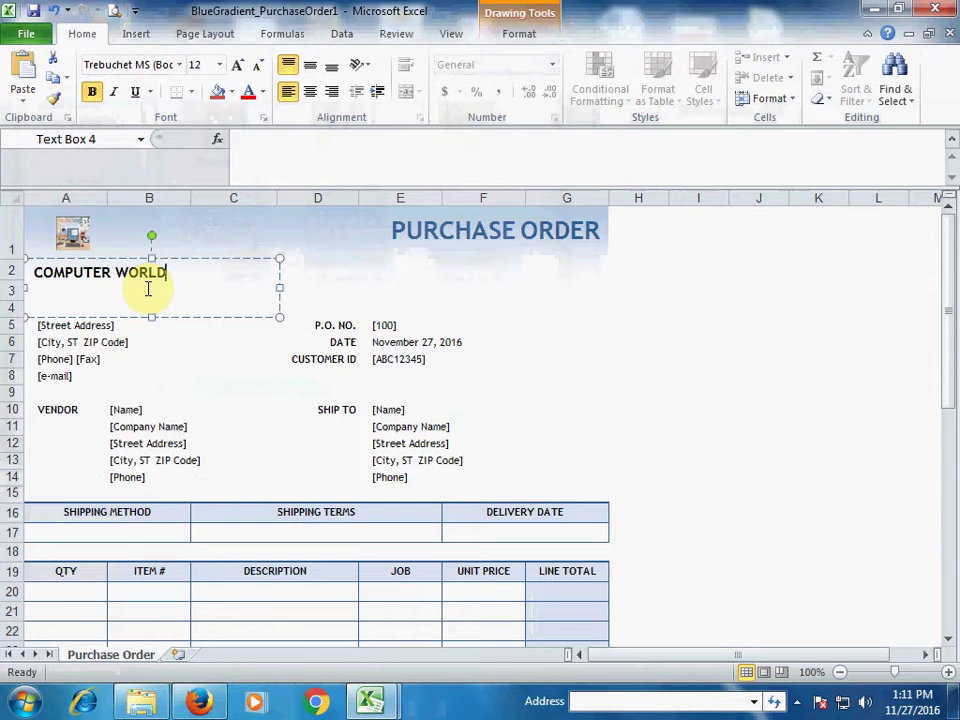
pyautogui.click(121, 323)
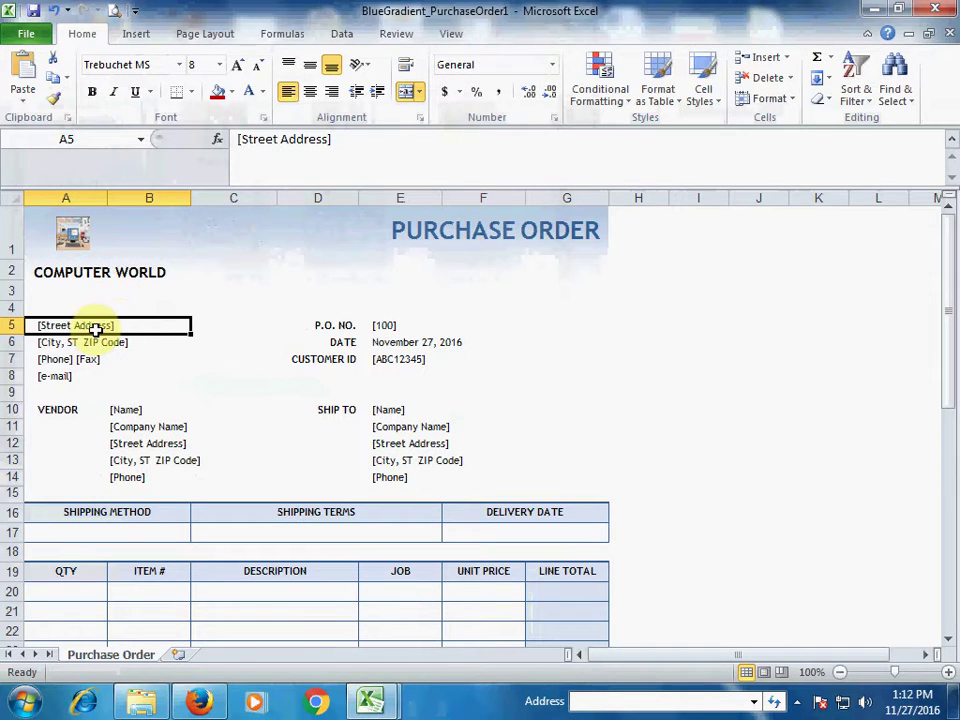
# Enter 1001 as the P.O. number in E5
pyautogui.click(78, 342)
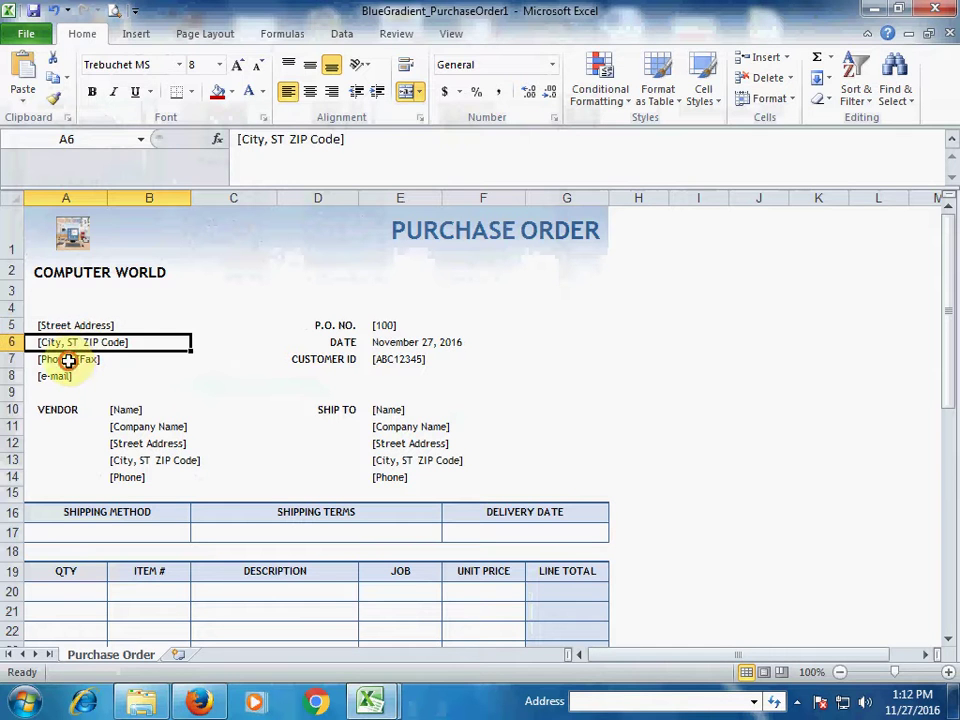
pyautogui.click(70, 360)
pyautogui.click(71, 376)
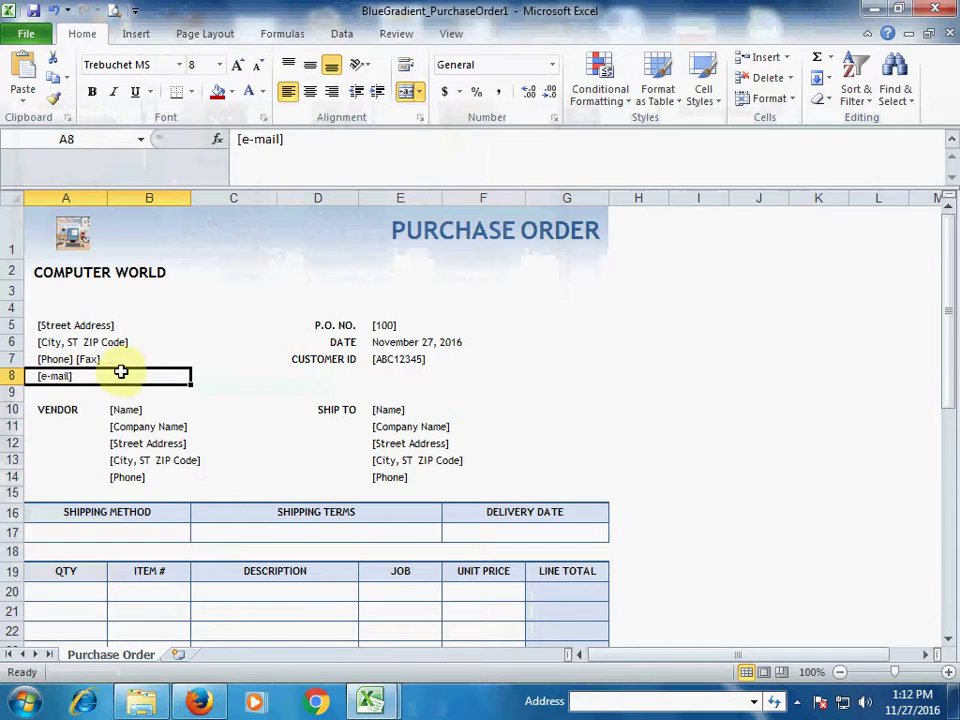
pyautogui.click(387, 324)
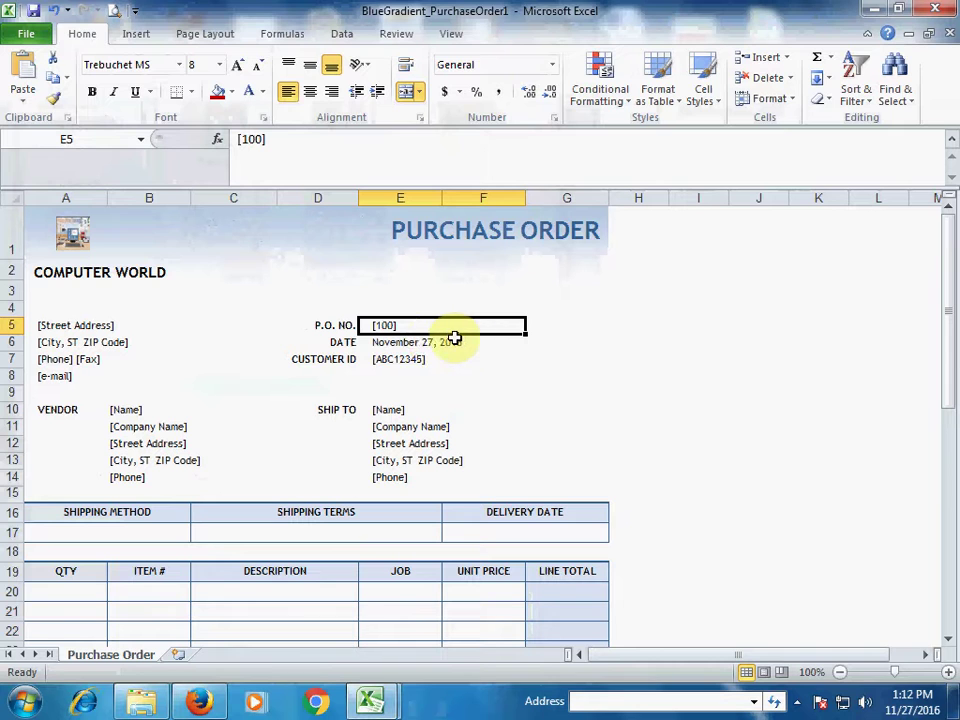
pyautogui.write('1001')
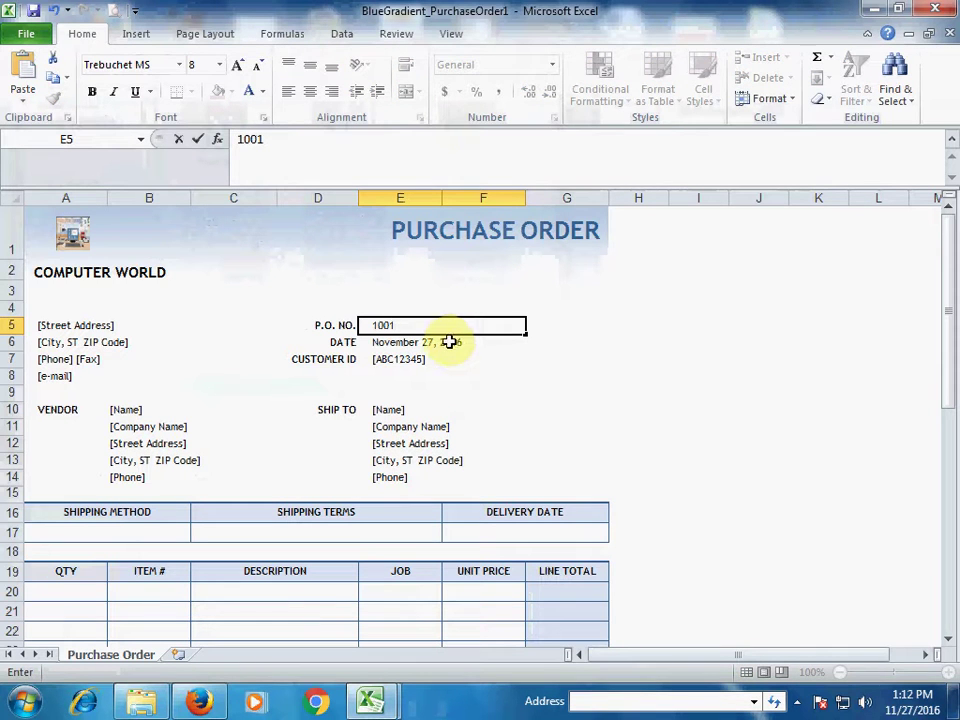
pyautogui.press('Return')
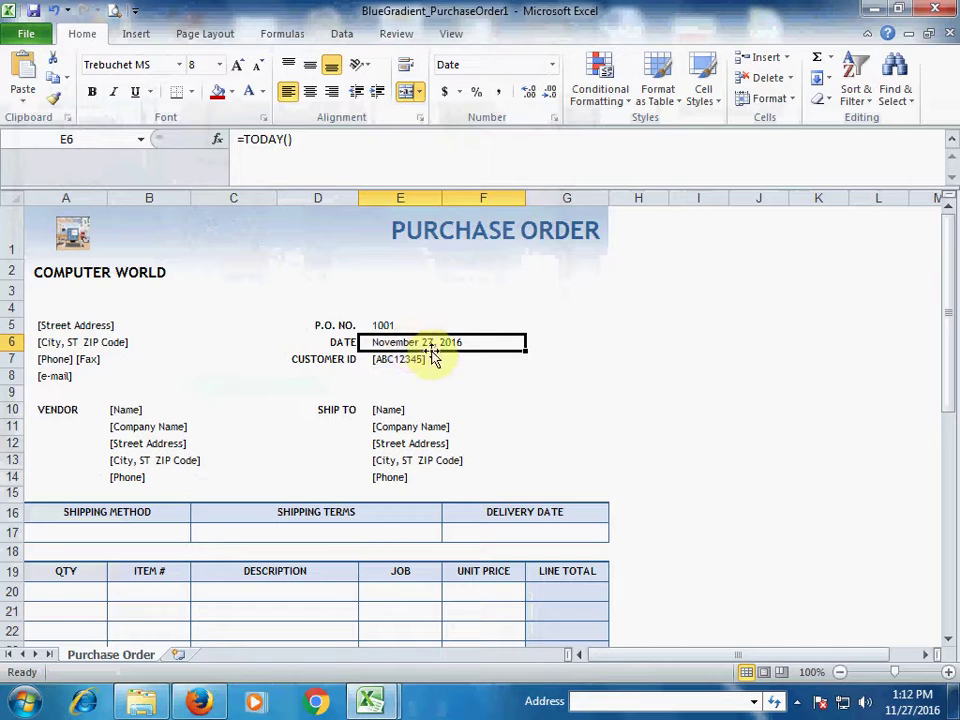
# Clear the CUSTOMER ID label and its placeholder value in row 7
pyautogui.click(338, 360)
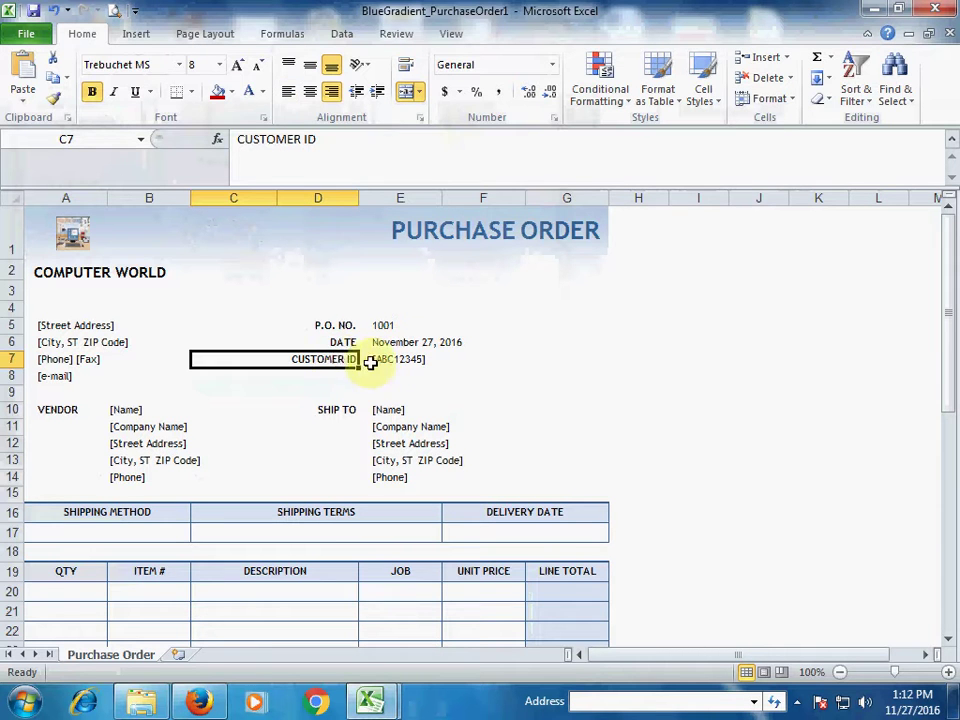
pyautogui.moveTo(321, 360); pyautogui.dragTo(407, 362)
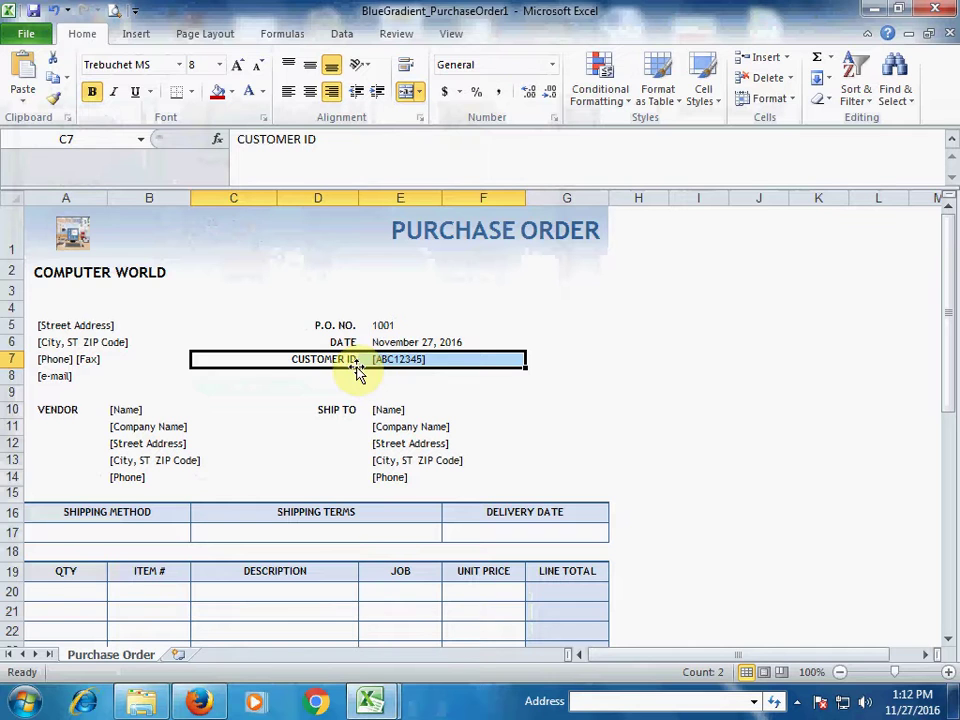
pyautogui.press('Delete')
pyautogui.click(390, 375)
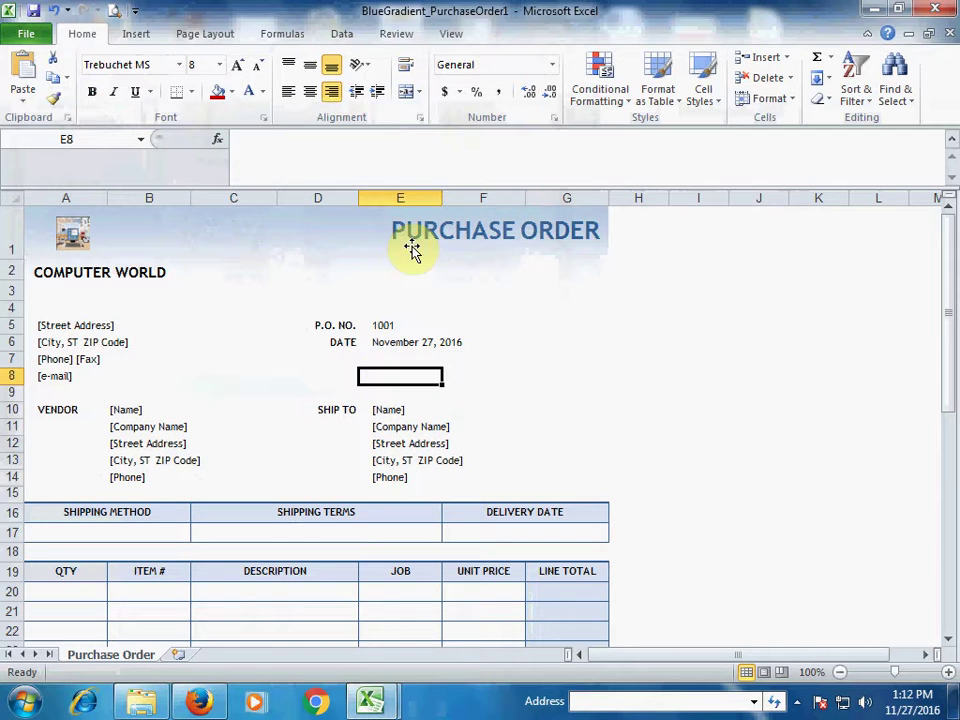
# Review the vendor block cells from B10 down to B14, ending back on B10
pyautogui.click(133, 412)
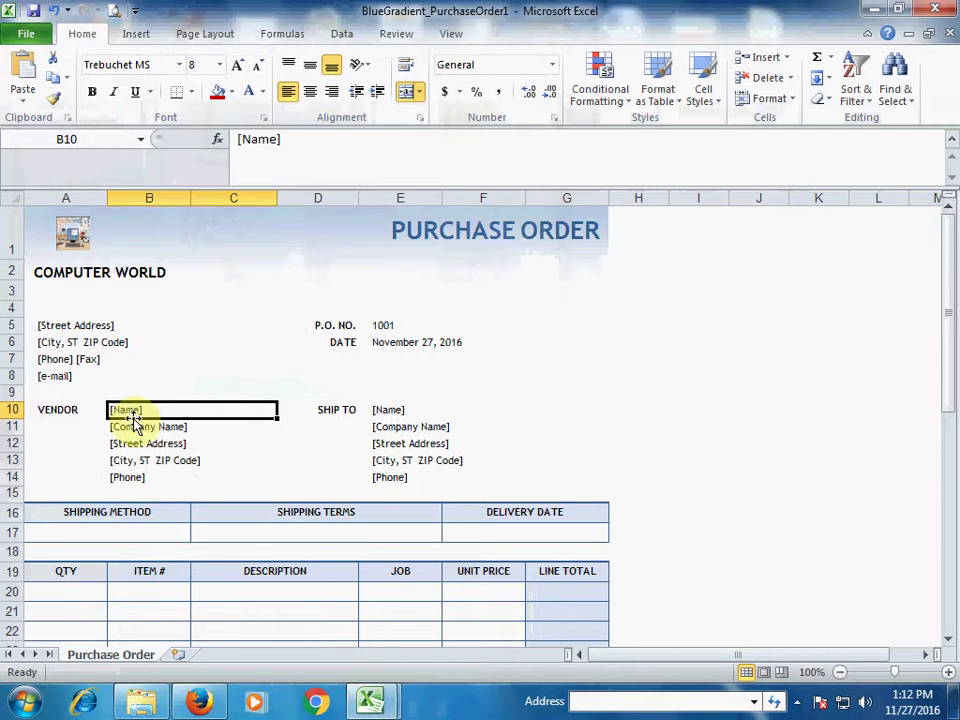
pyautogui.click(154, 428)
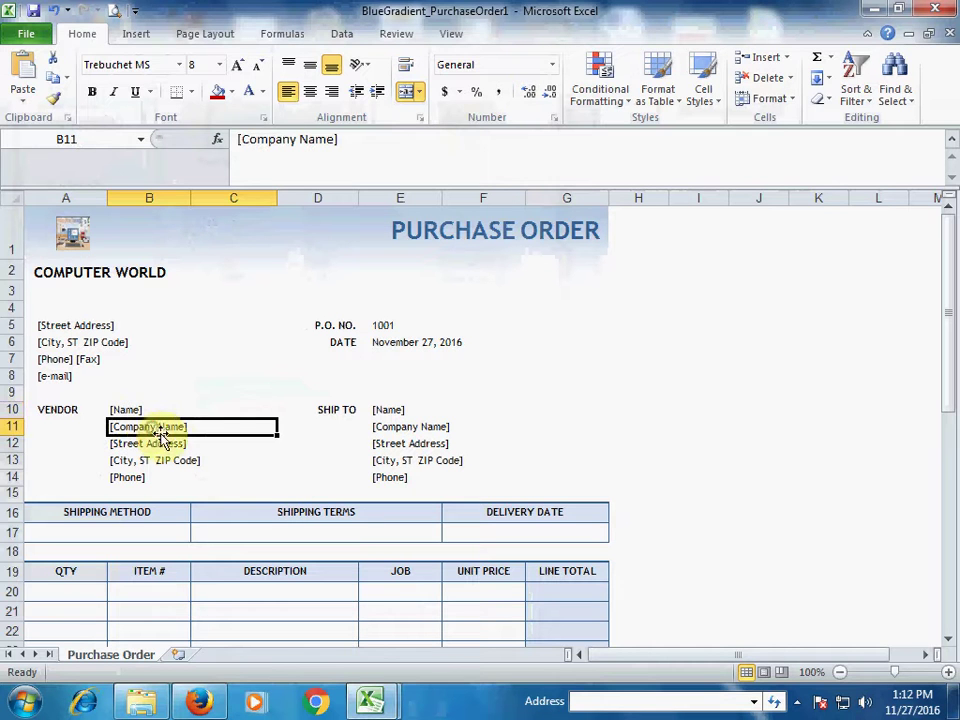
pyautogui.click(173, 444)
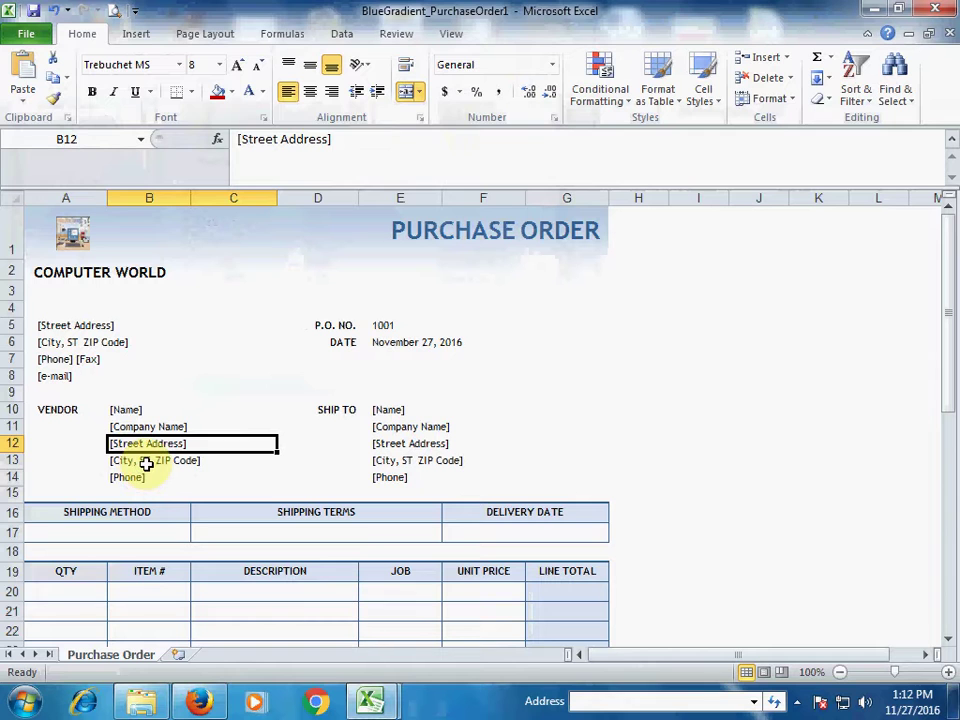
pyautogui.click(146, 463)
pyautogui.click(133, 476)
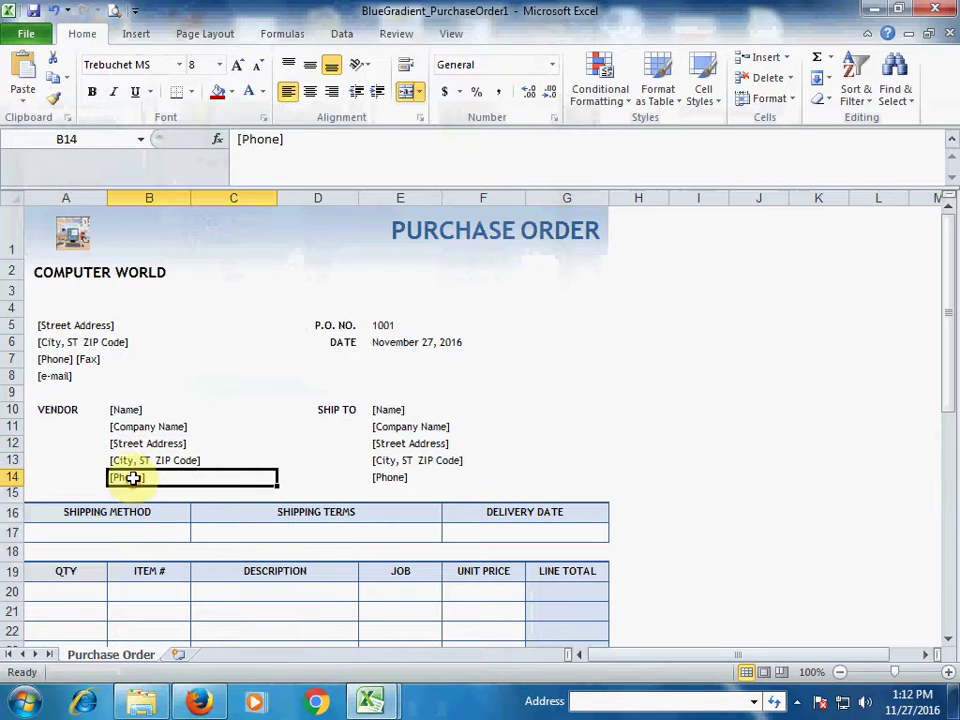
pyautogui.click(133, 410)
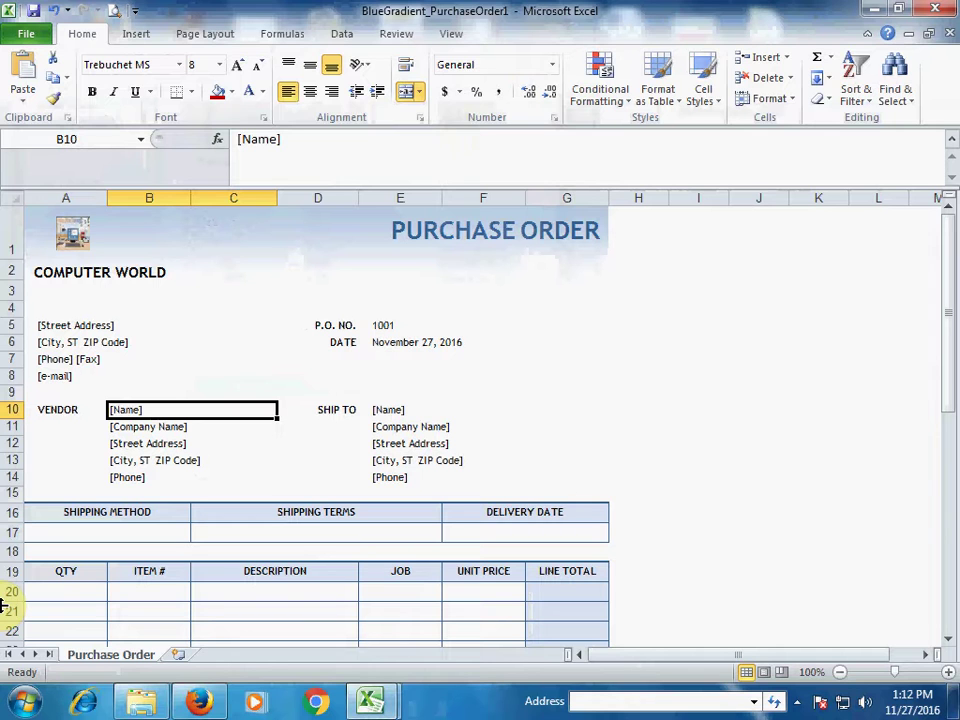
# Enter the vendor's name and company RES in the vendor block
pyautogui.write('s')
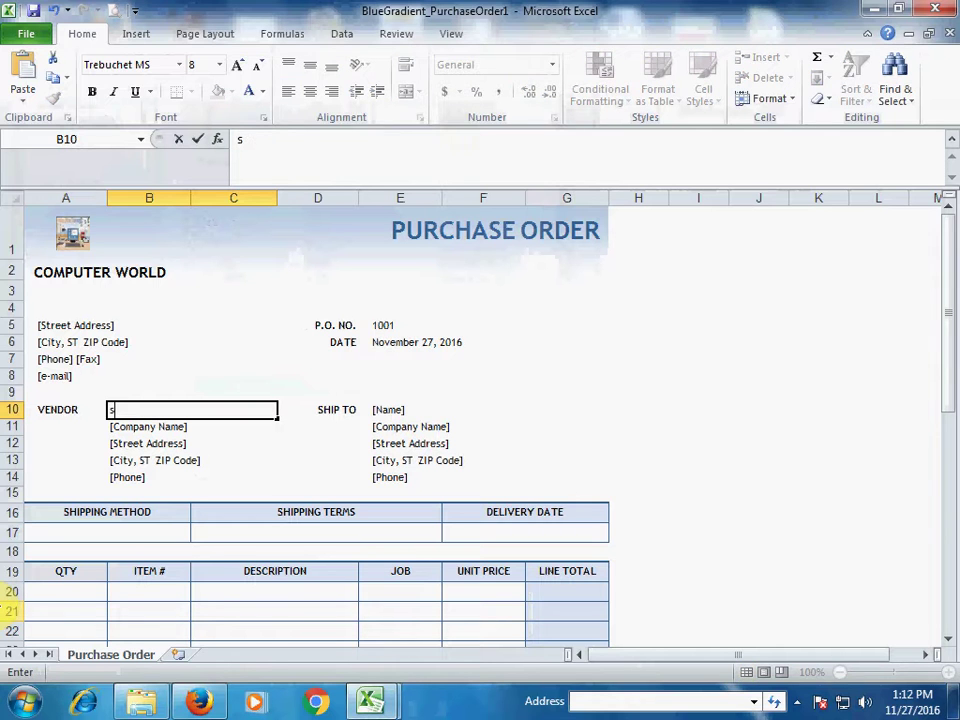
pyautogui.write('s')
pyautogui.press('BackSpace')
pyautogui.write('SHERAZ')
pyautogui.press('Return')
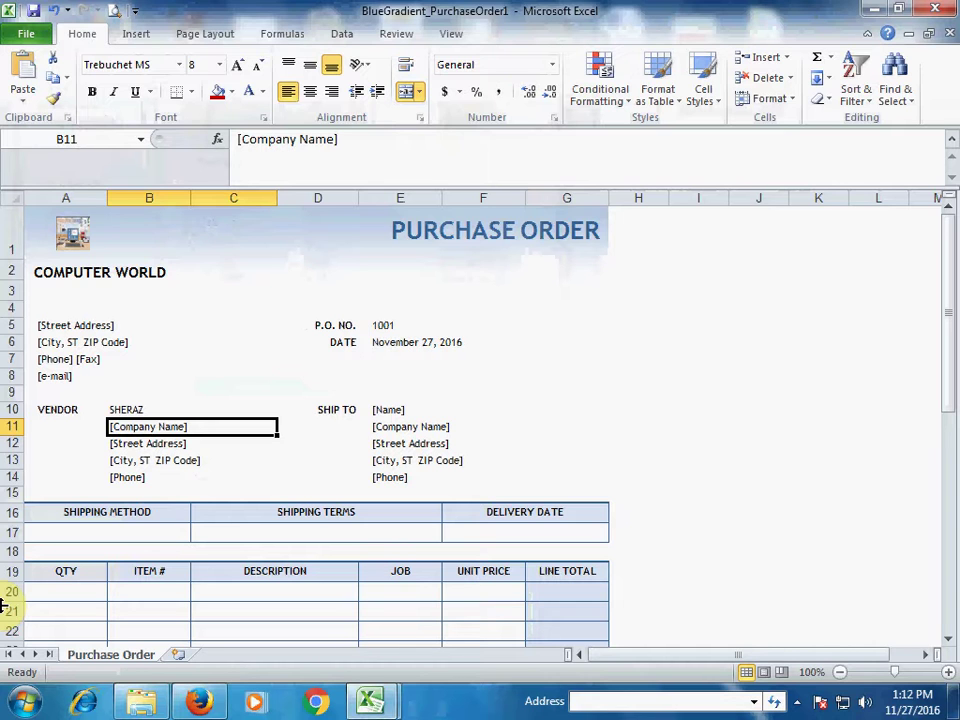
pyautogui.write('RES')
pyautogui.press('Tab')
# Enter the vendor's office street address in B12
pyautogui.press('Left')
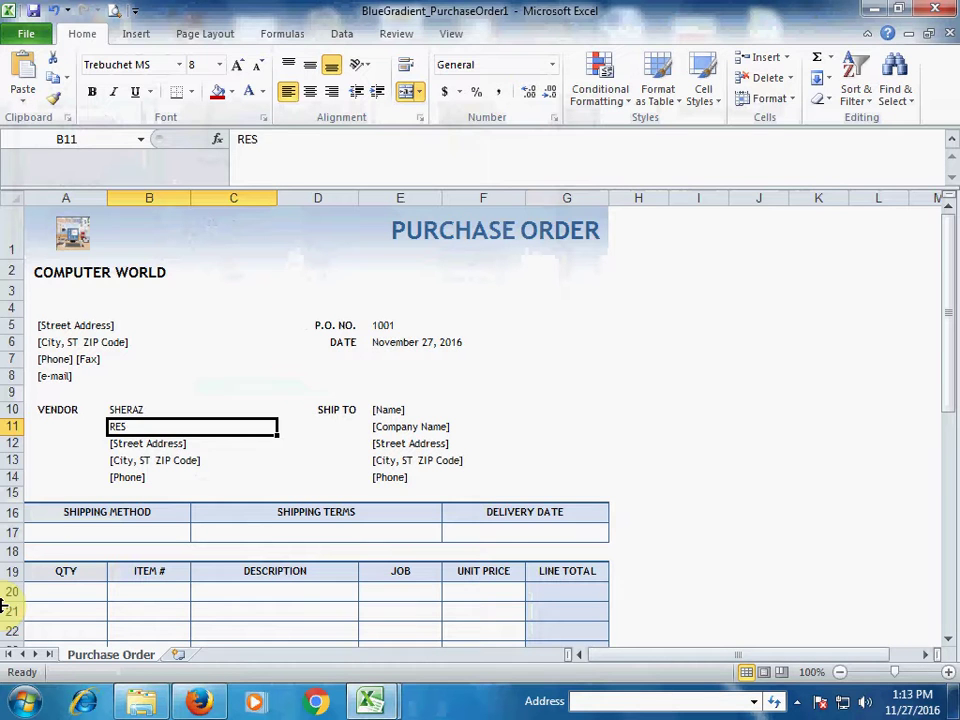
pyautogui.press('Down')
pyautogui.press('Down')
pyautogui.press('Up')
pyautogui.write('H')
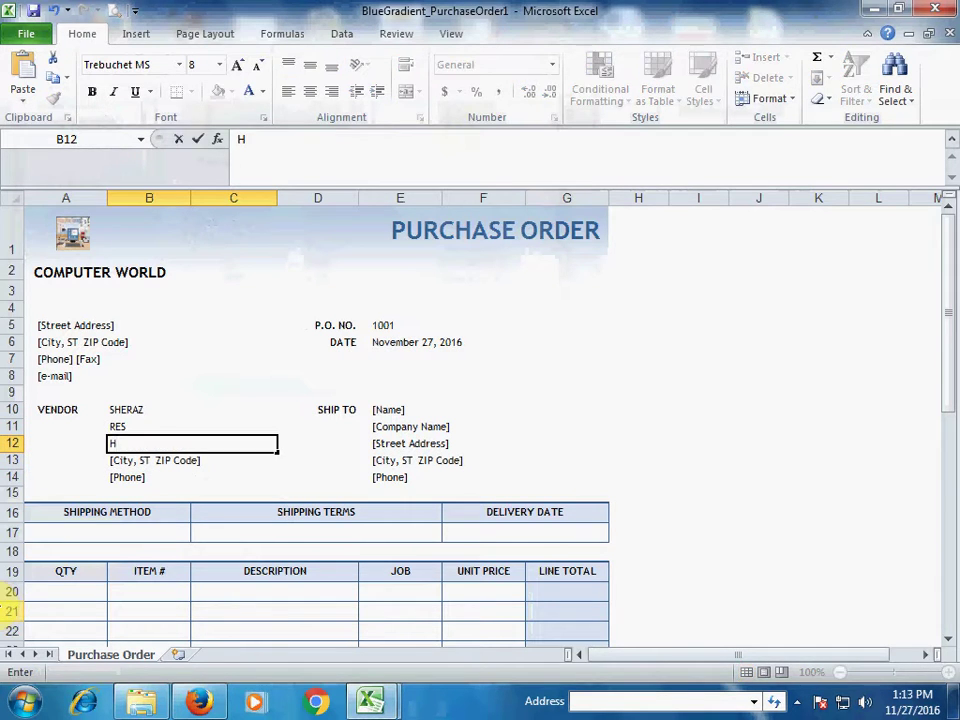
pyautogui.press('BackSpace')
pyautogui.write('OFFICE #15 ---')
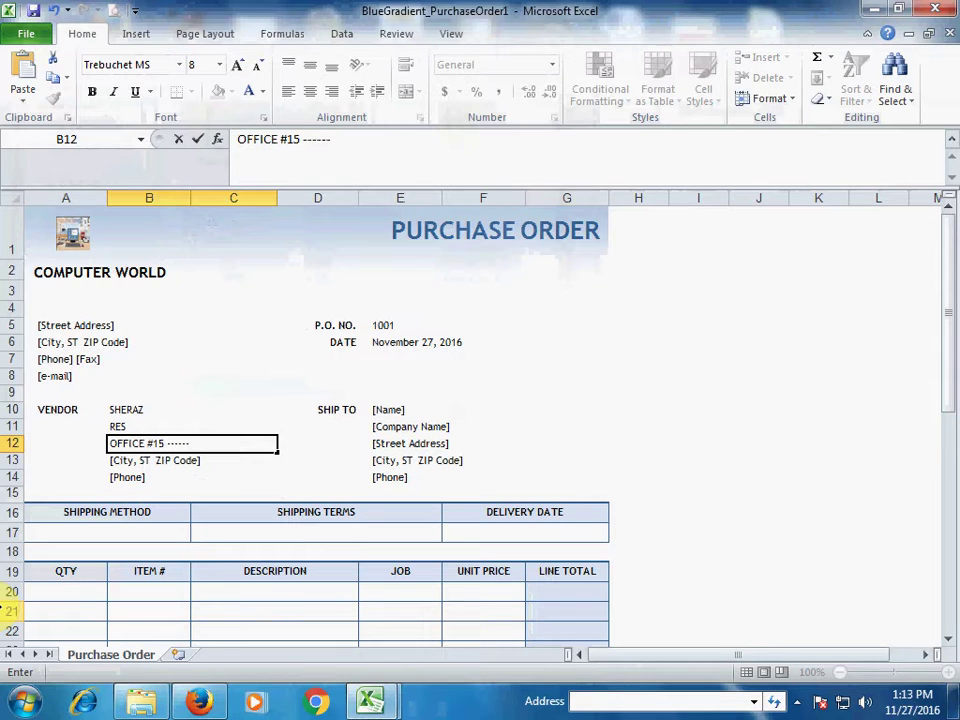
pyautogui.write('---')
pyautogui.press('Return')
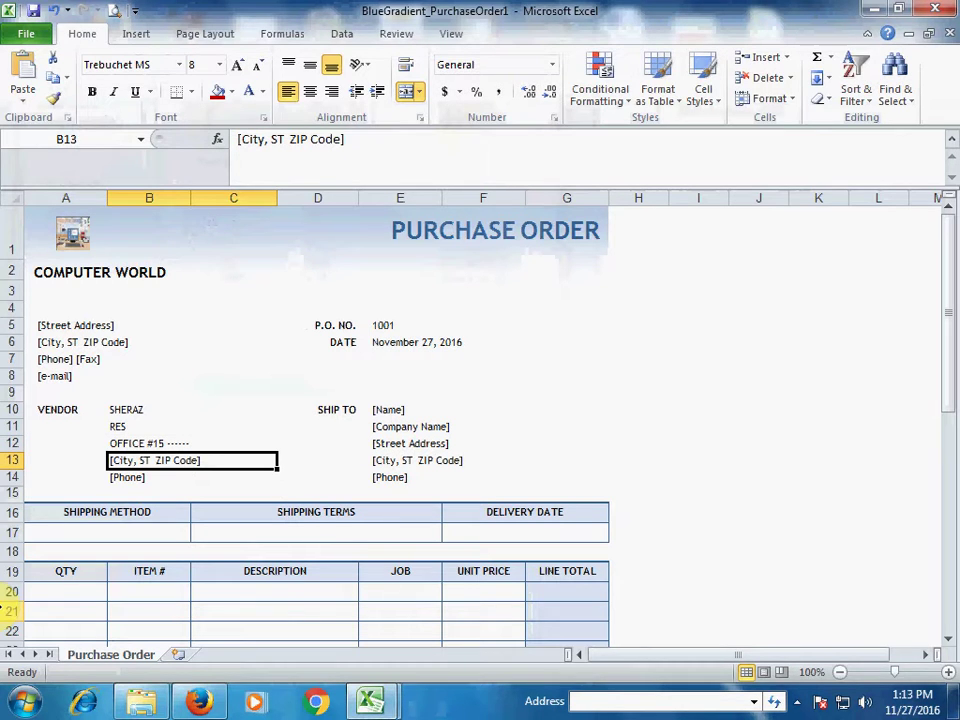
# Enter the vendor's city in B13 and phone number in B14
pyautogui.write('K')
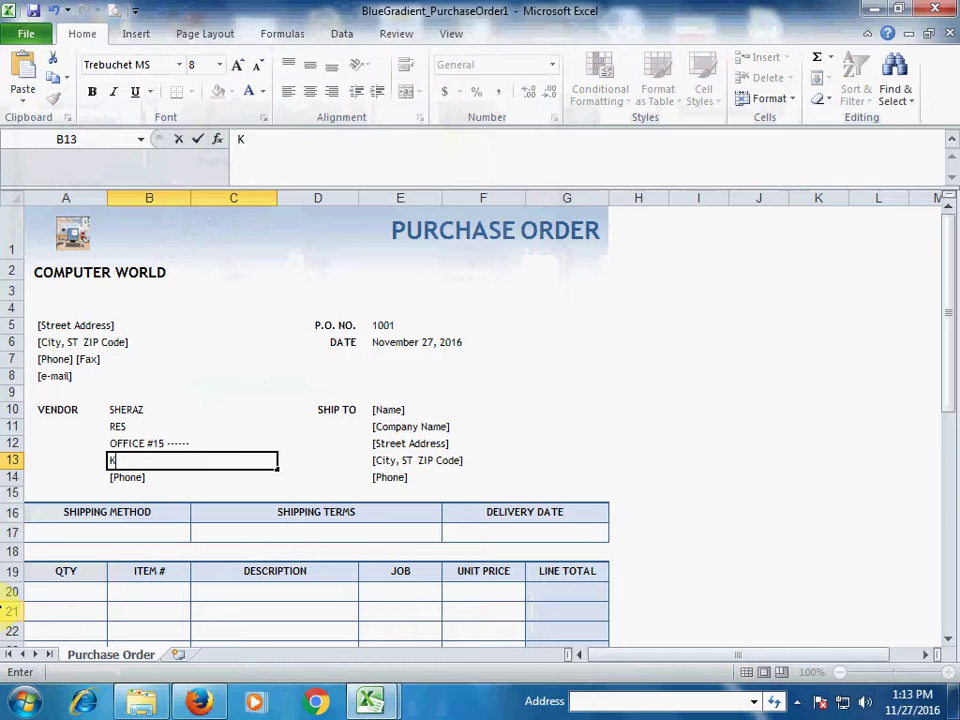
pyautogui.write('ARACHI')
pyautogui.press('Tab')
pyautogui.press('Return')
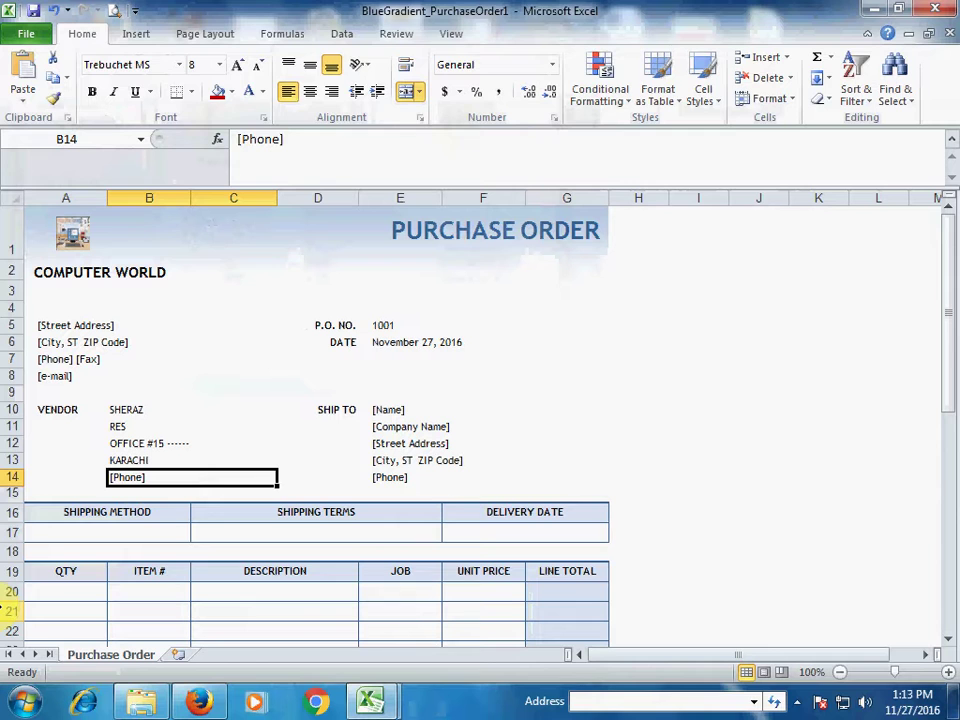
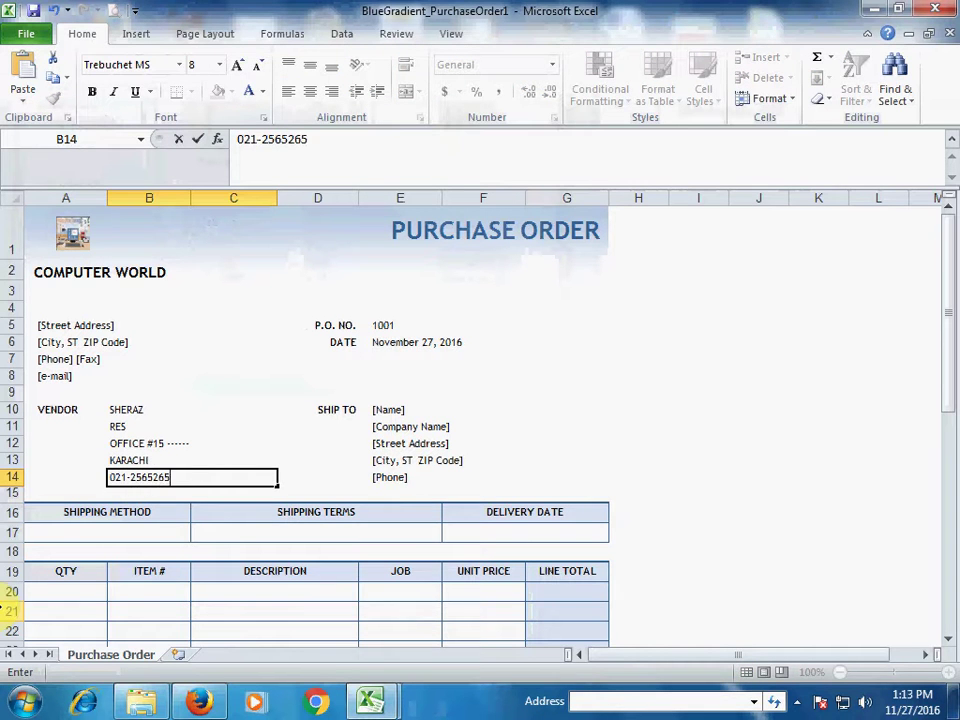
pyautogui.press('Tab')
pyautogui.press('Tab')
pyautogui.press('Up')
pyautogui.press('Up')
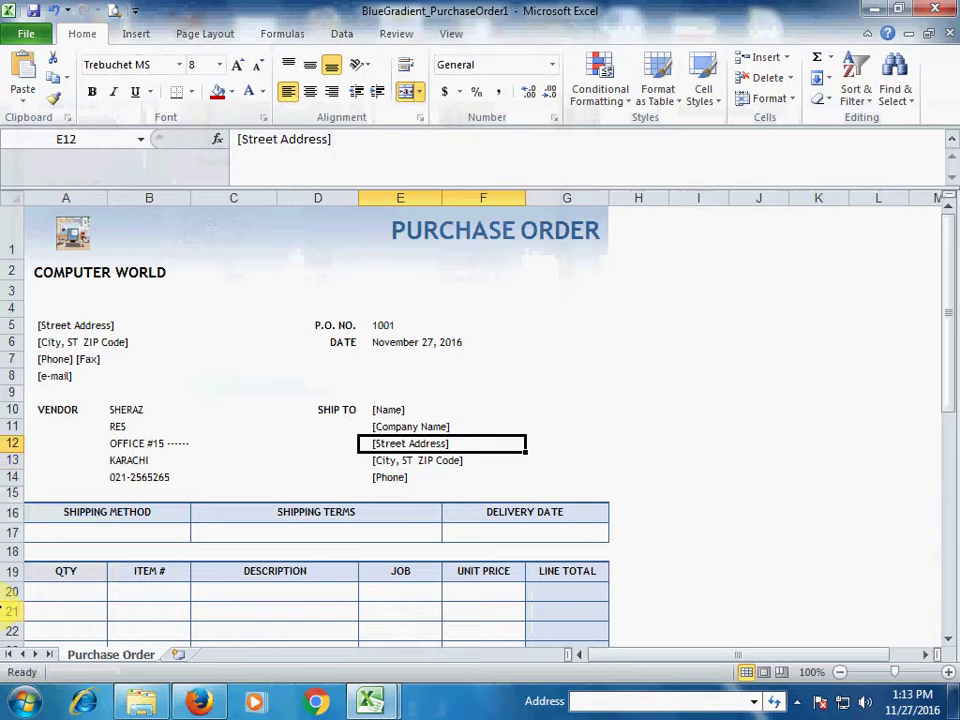
# Enter the recipient's name and company COMPUTER WORLD in the ship-to block
pyautogui.press('Up')
pyautogui.press('Up')
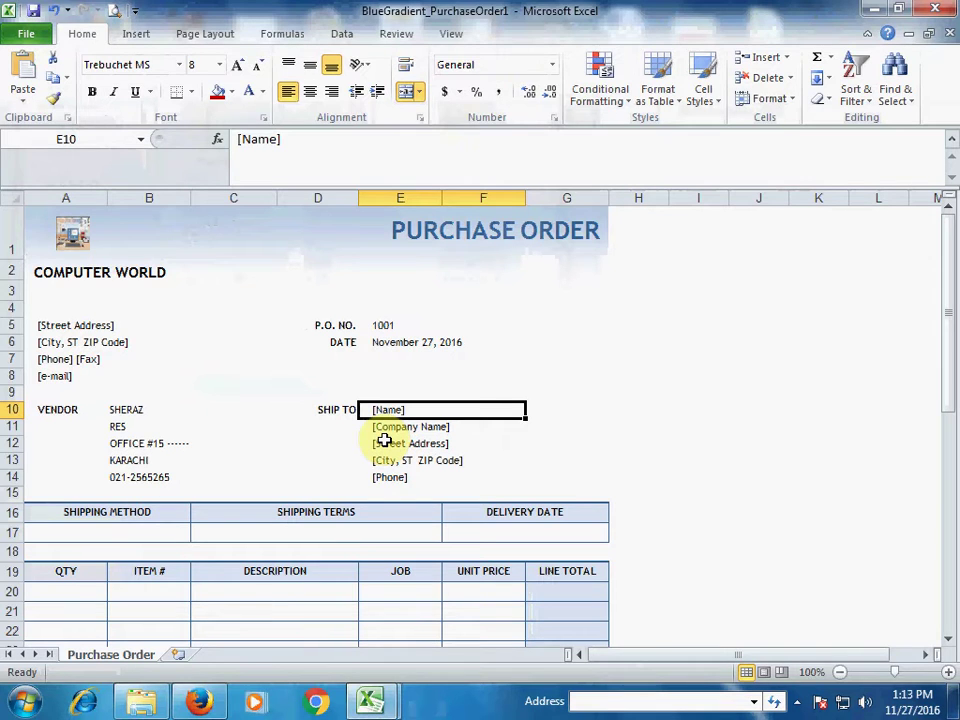
pyautogui.write('s')
pyautogui.press('BackSpace')
pyautogui.write('SO')
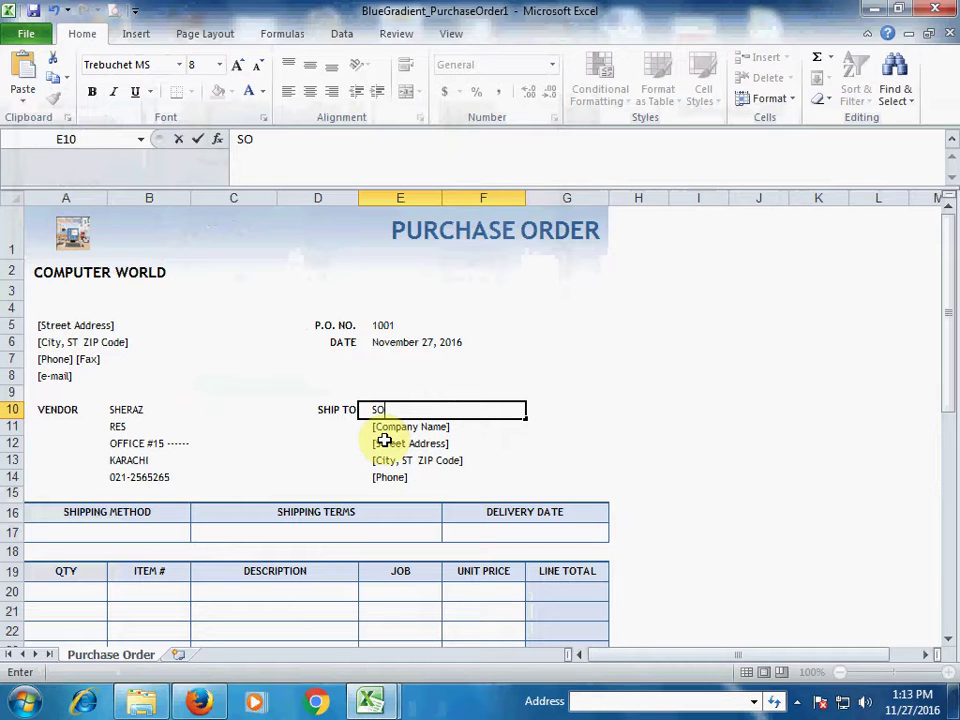
pyautogui.write('HAIL')
pyautogui.press('Tab')
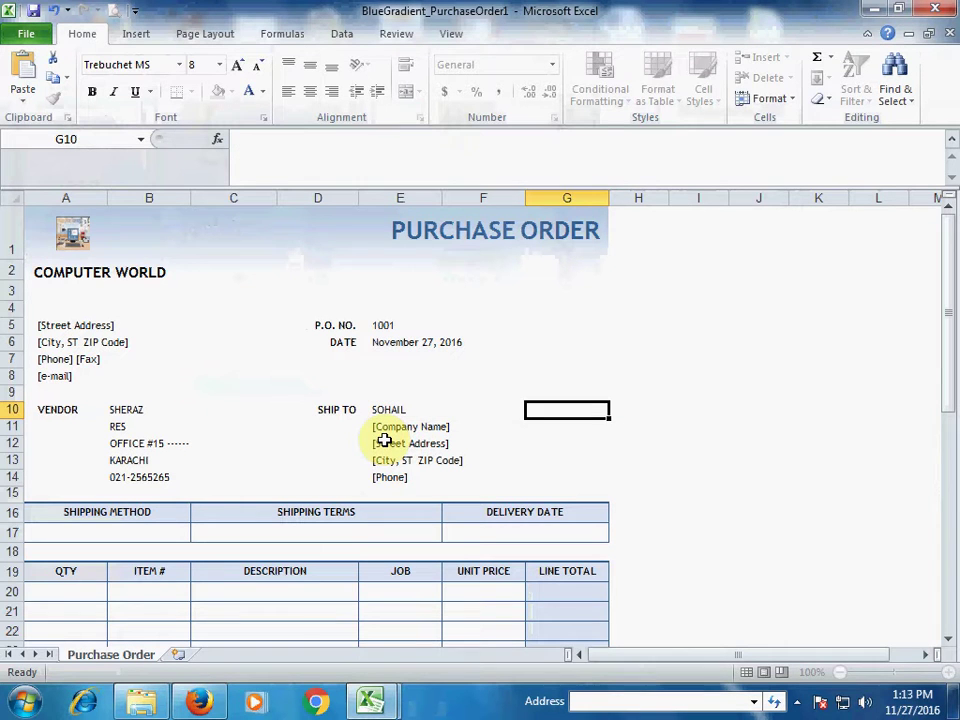
pyautogui.press('Return')
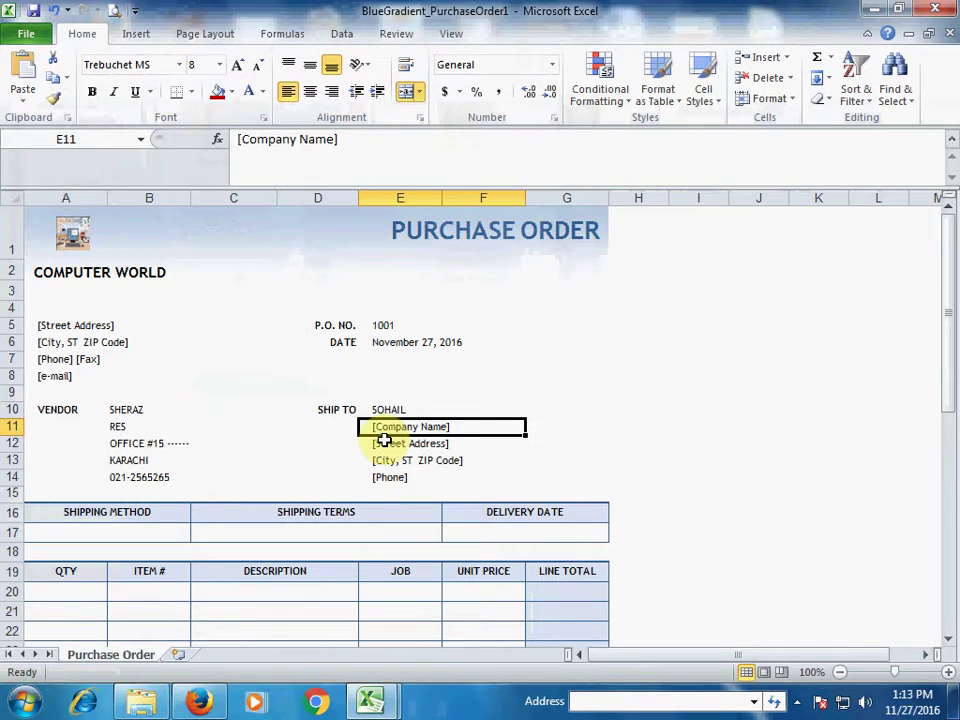
pyautogui.write('COMPUTER OW')
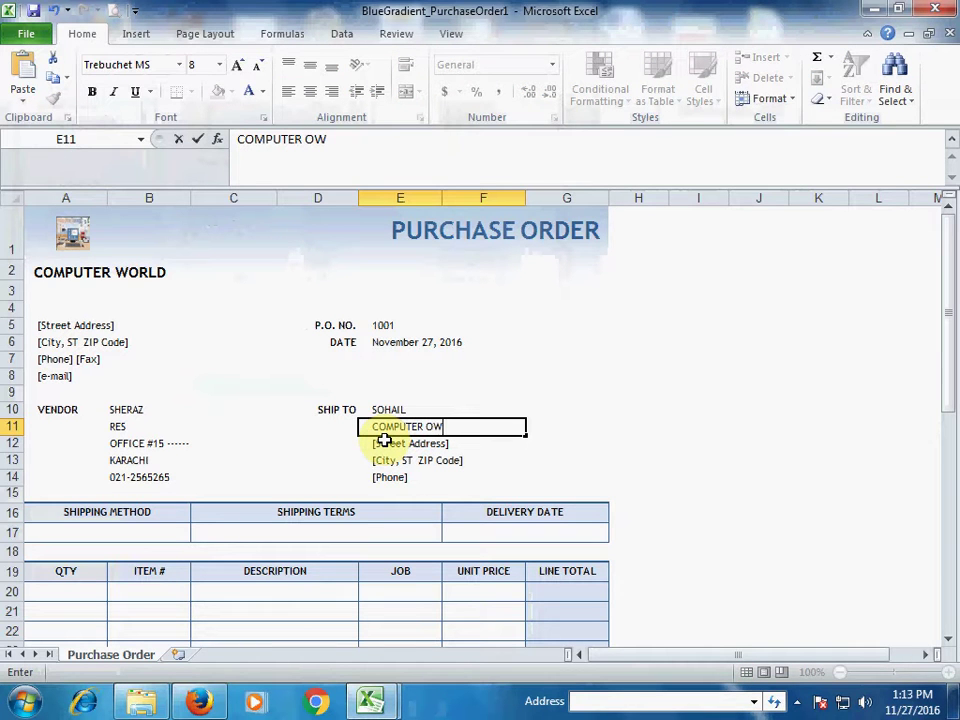
pyautogui.press('BackSpace')
pyautogui.press('BackSpace')
pyautogui.write('WORLD')
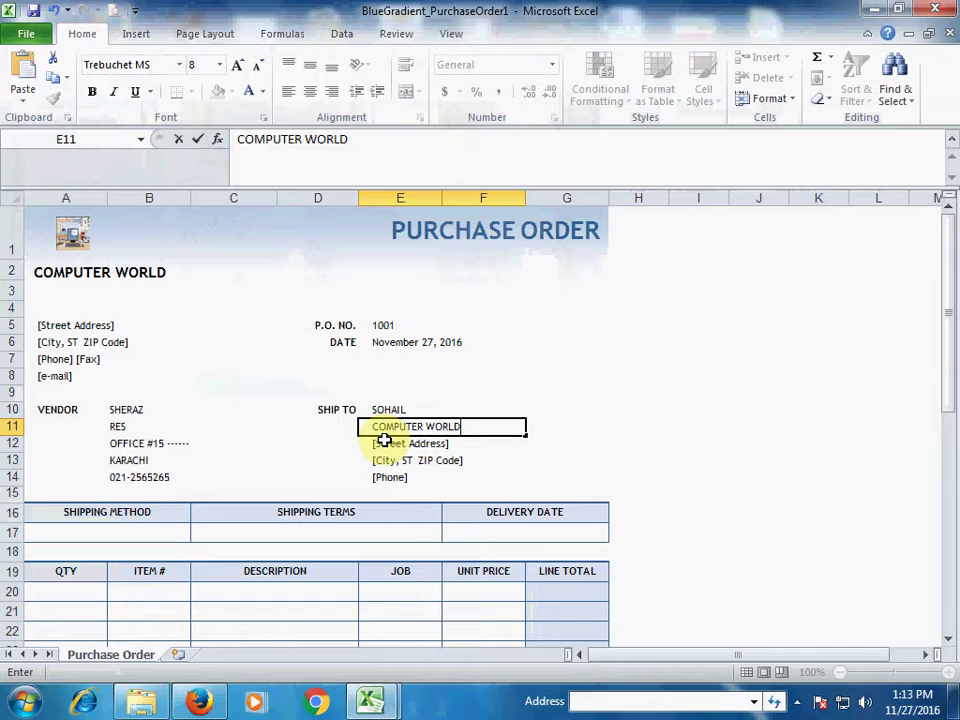
pyautogui.press('Return')
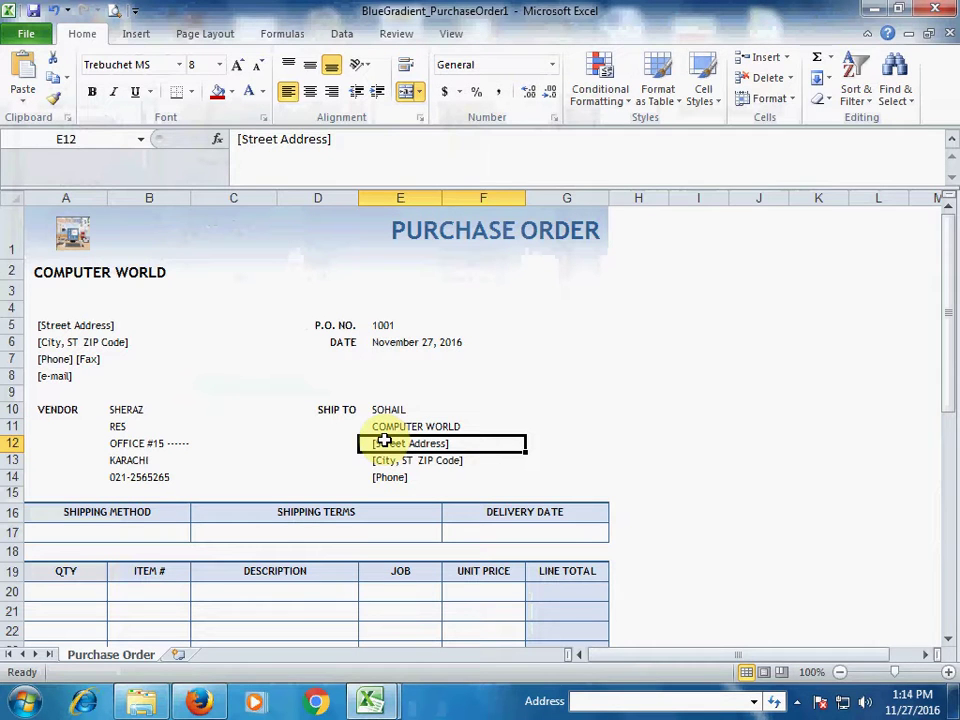
# Enter the ship-to office address, city and phone number
pyautogui.write('o')
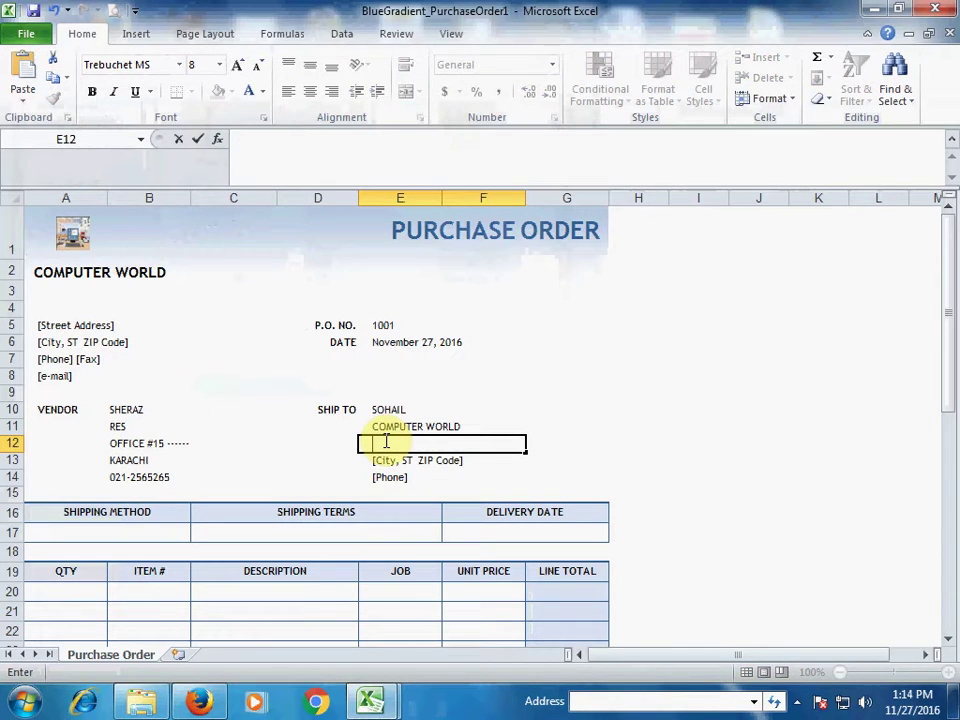
pyautogui.write('OFFICE #')
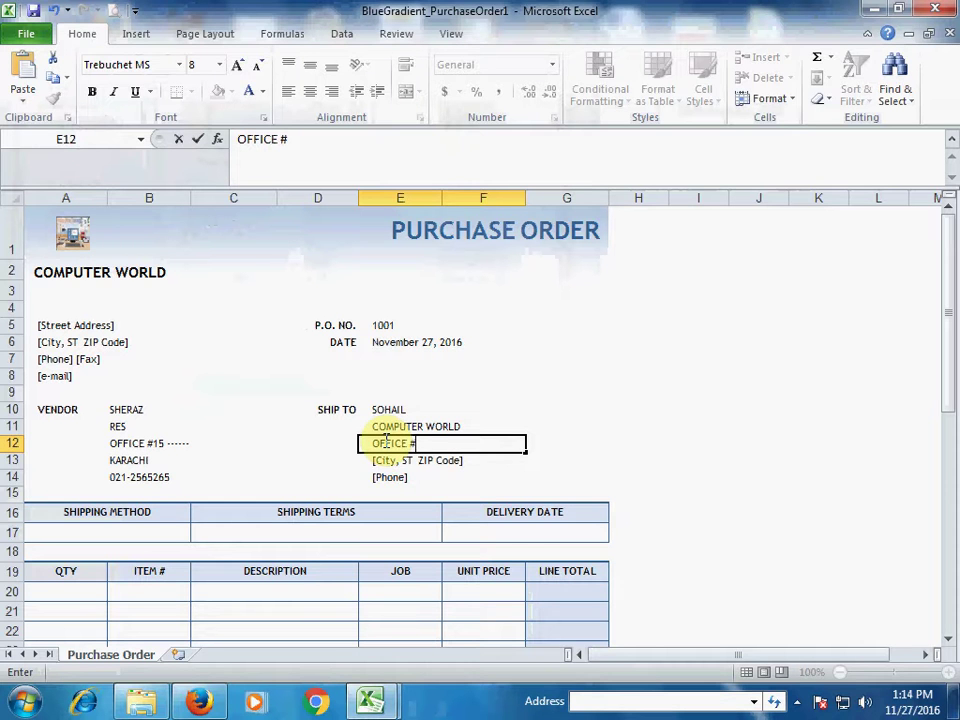
pyautogui.write('05 -----')
pyautogui.press('Return')
pyautogui.write('KA')
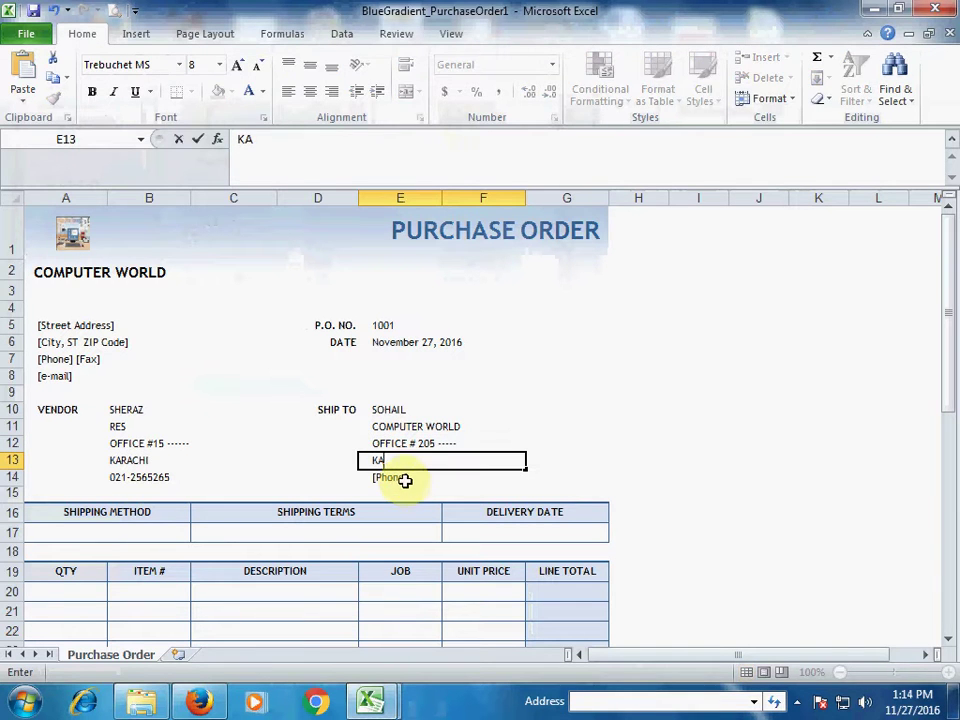
pyautogui.write('RACHI')
pyautogui.press('Tab')
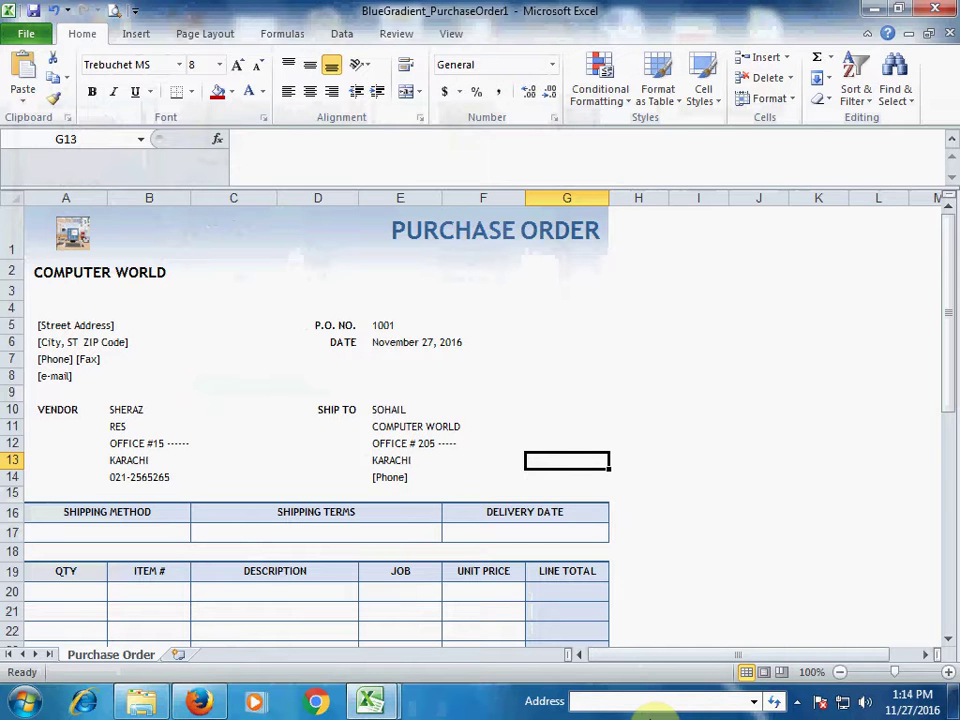
pyautogui.press('Left')
pyautogui.press('Down')
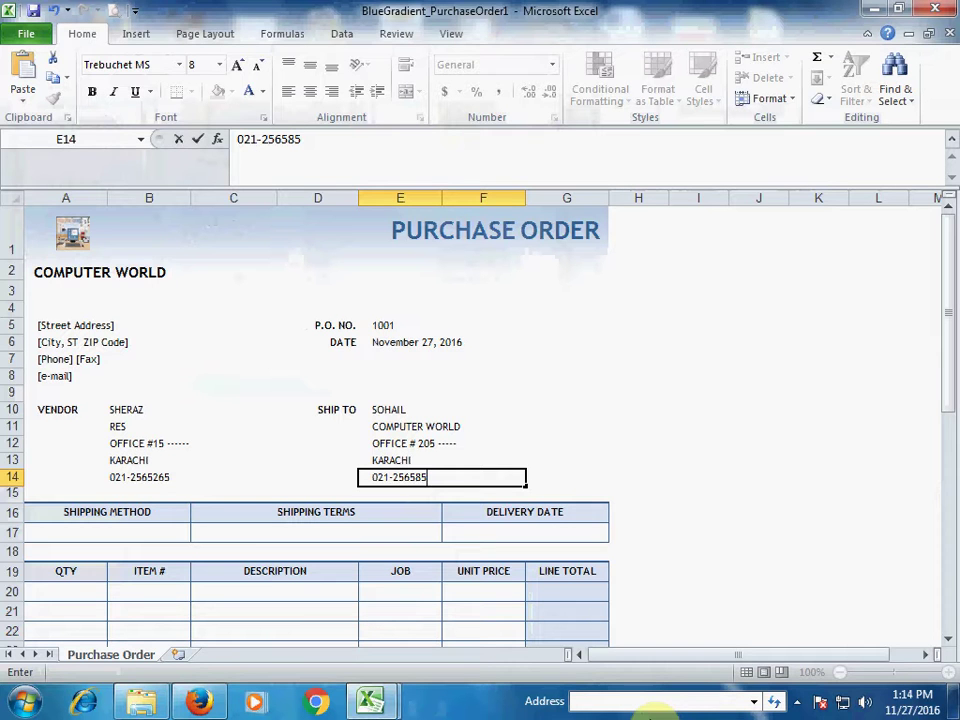
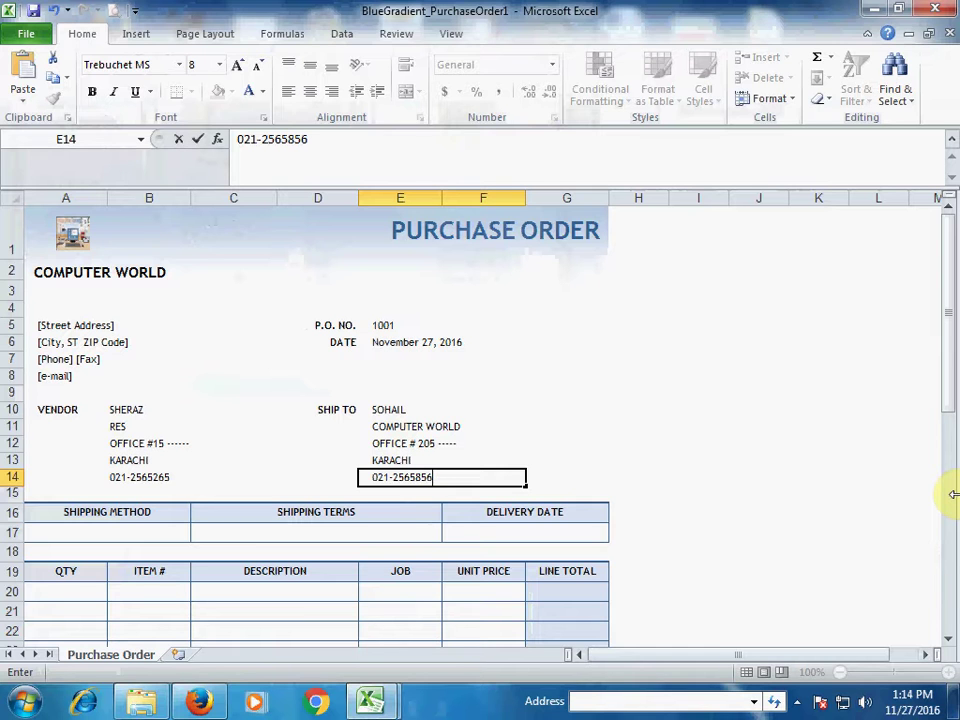
pyautogui.moveTo(154, 548); pyautogui.dragTo(165, 535)
pyautogui.click(160, 534)
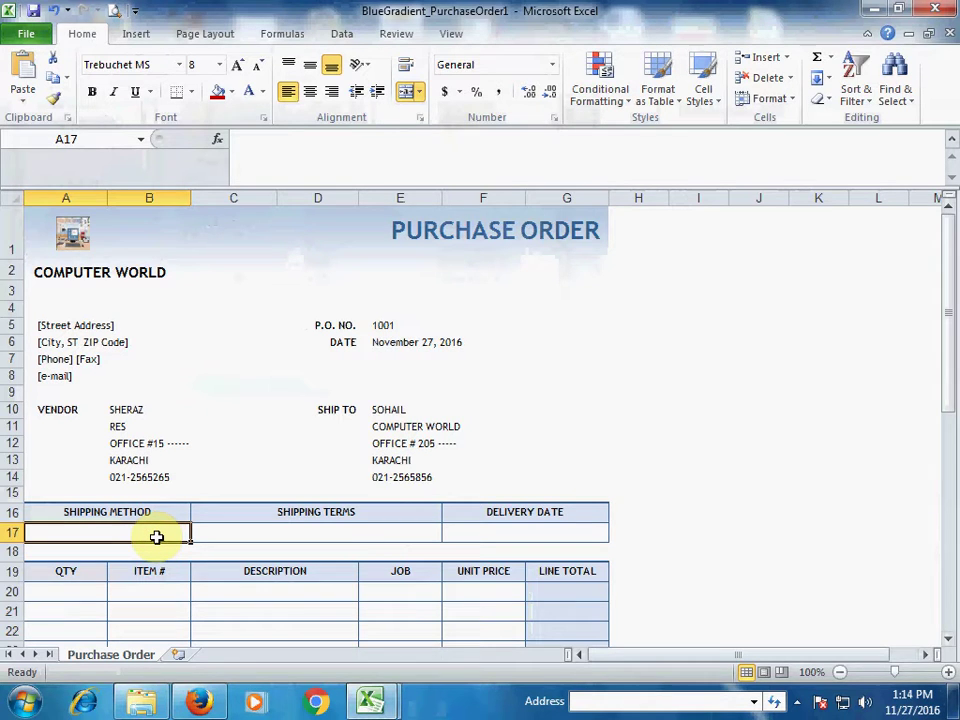
# Enter BUS under SHIPPING METHOD in cell A17
pyautogui.write('BUS')
pyautogui.press('Tab')
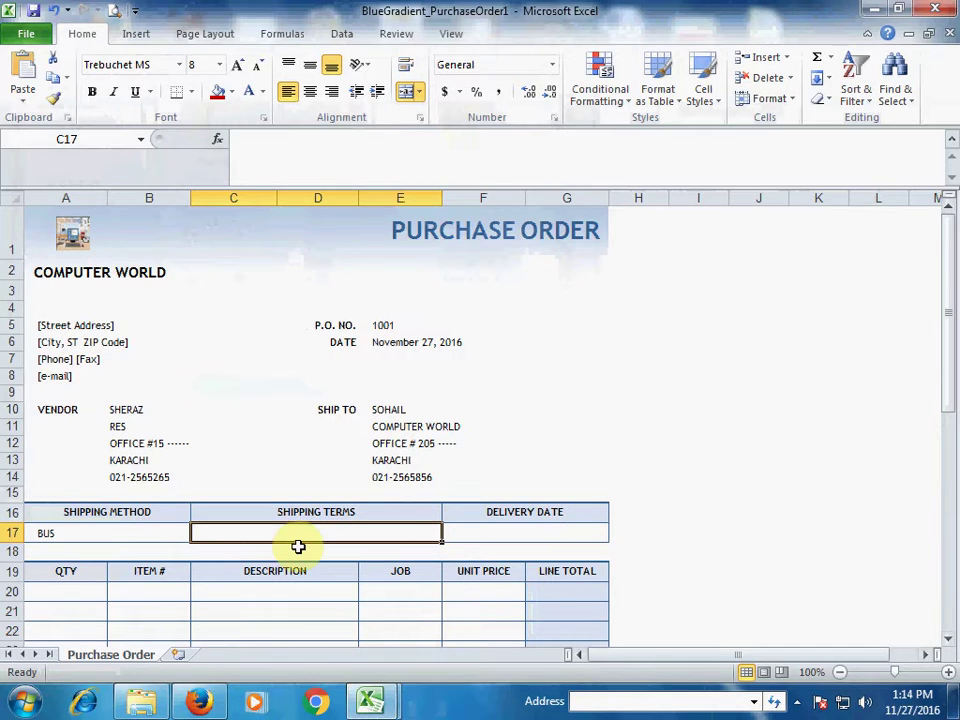
pyautogui.scroll(-2, 298, 546)
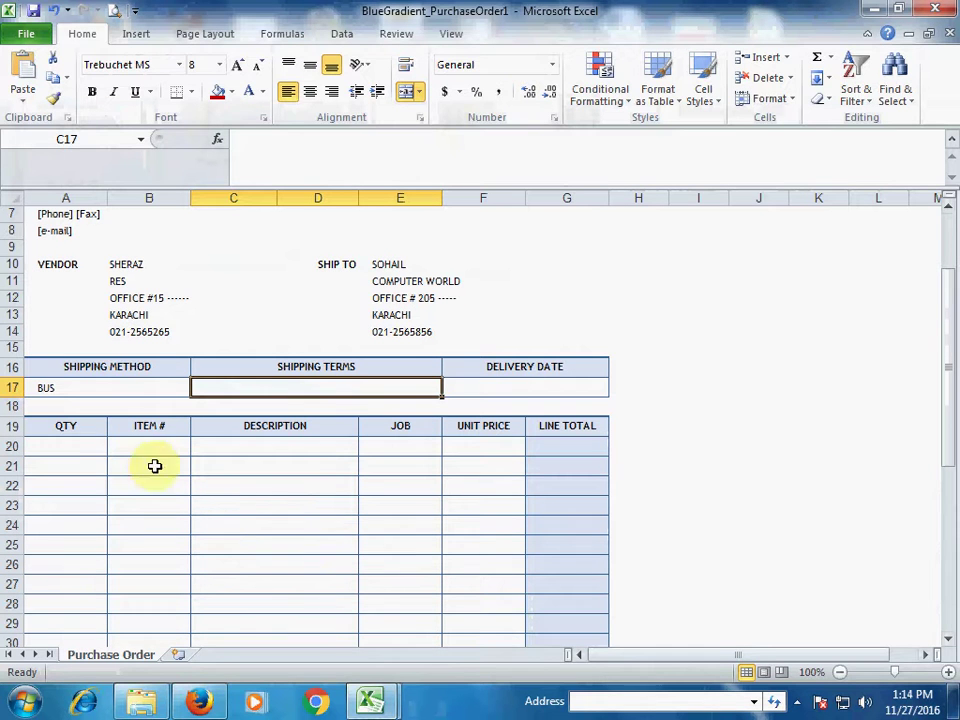
# Enter quantity 50, item number 101 and description LCD in the first line-item row
pyautogui.click(86, 452)
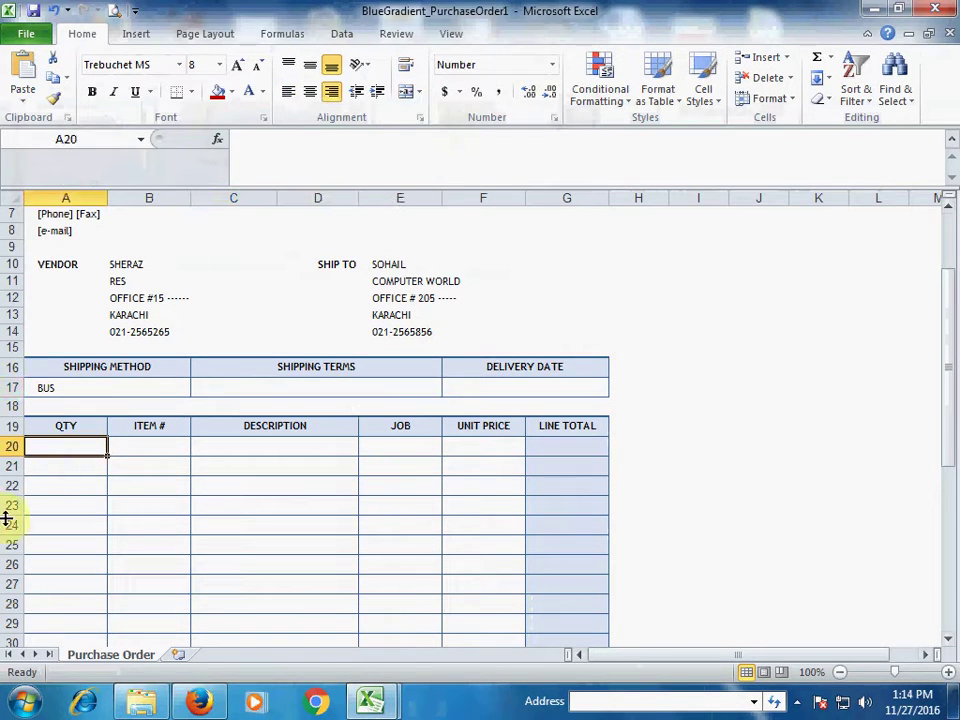
pyautogui.write('50')
pyautogui.press('Tab')
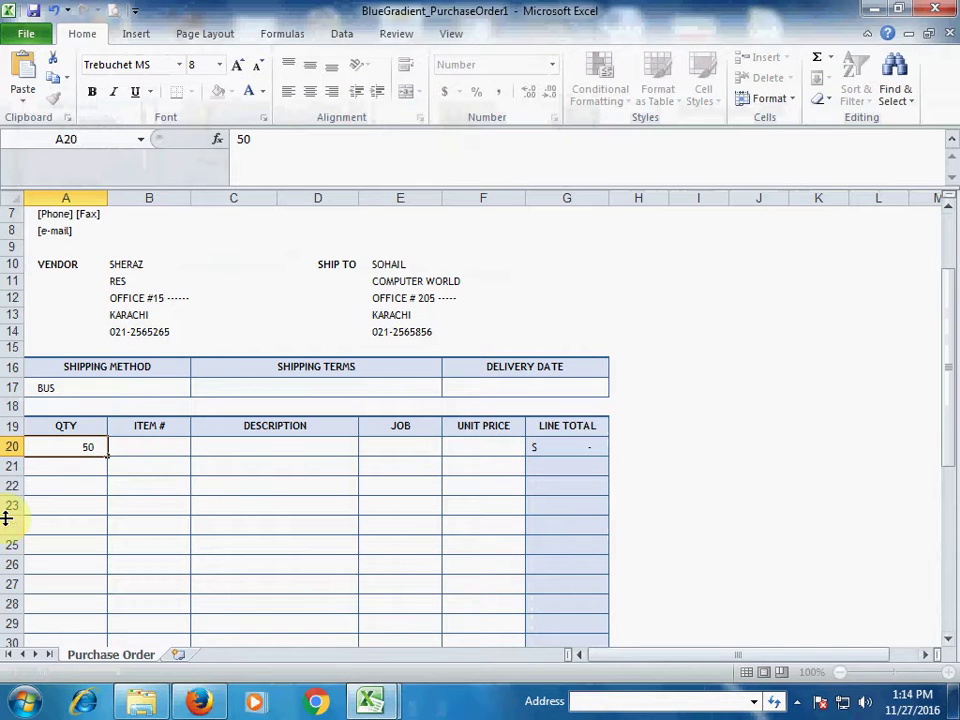
pyautogui.write('101')
pyautogui.press('Tab')
pyautogui.write('LCD')
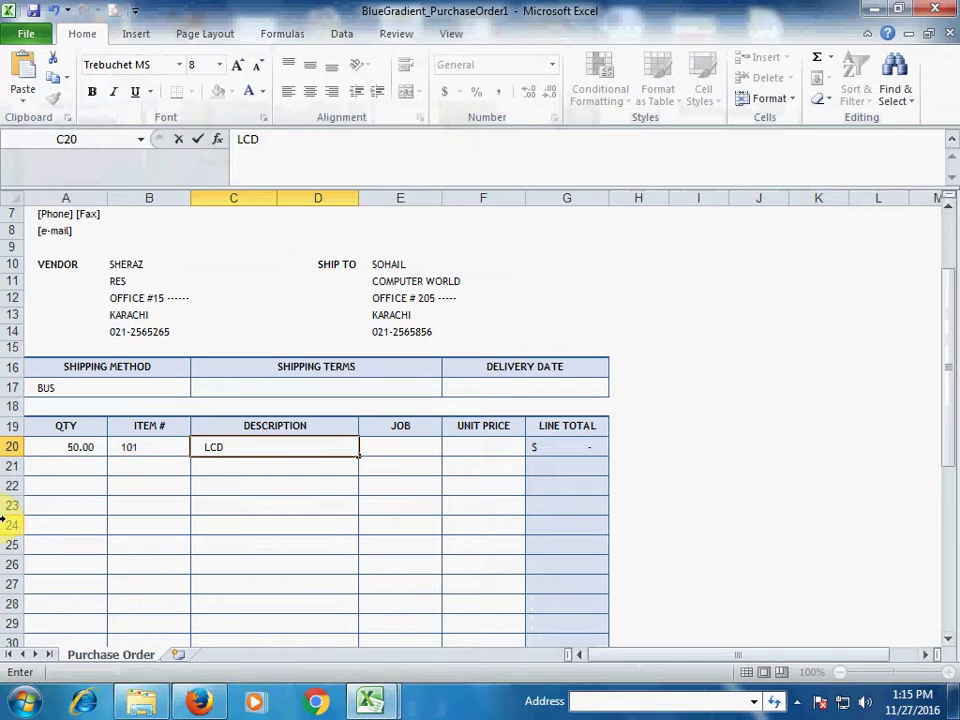
pyautogui.press('Tab')
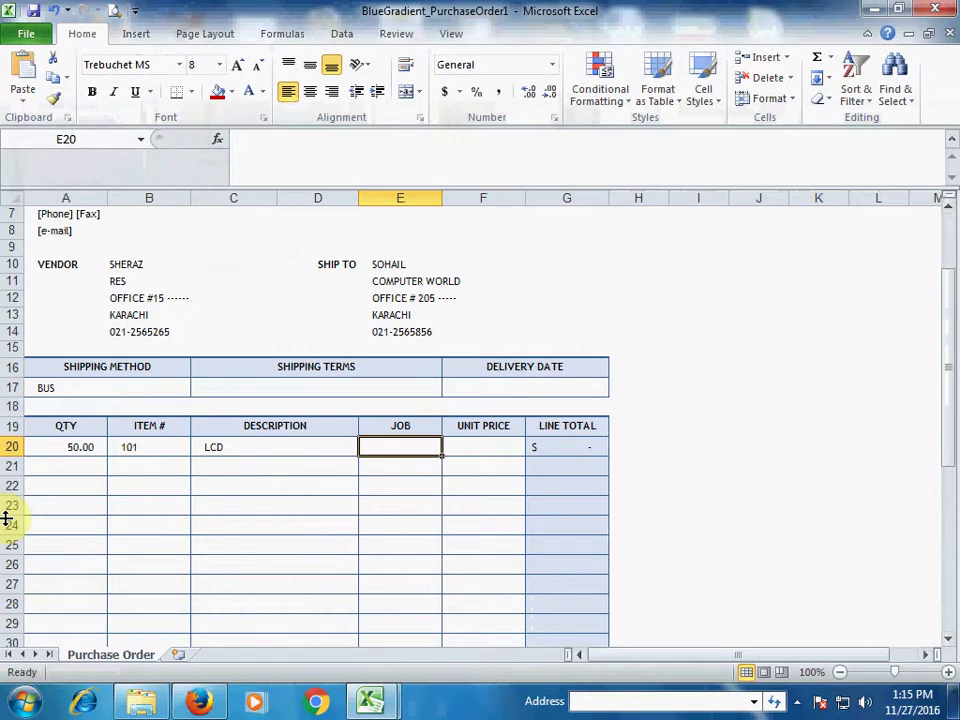
# Set the LCD unit price to 800 and verify the 40,000.00 line total
pyautogui.press('Tab')
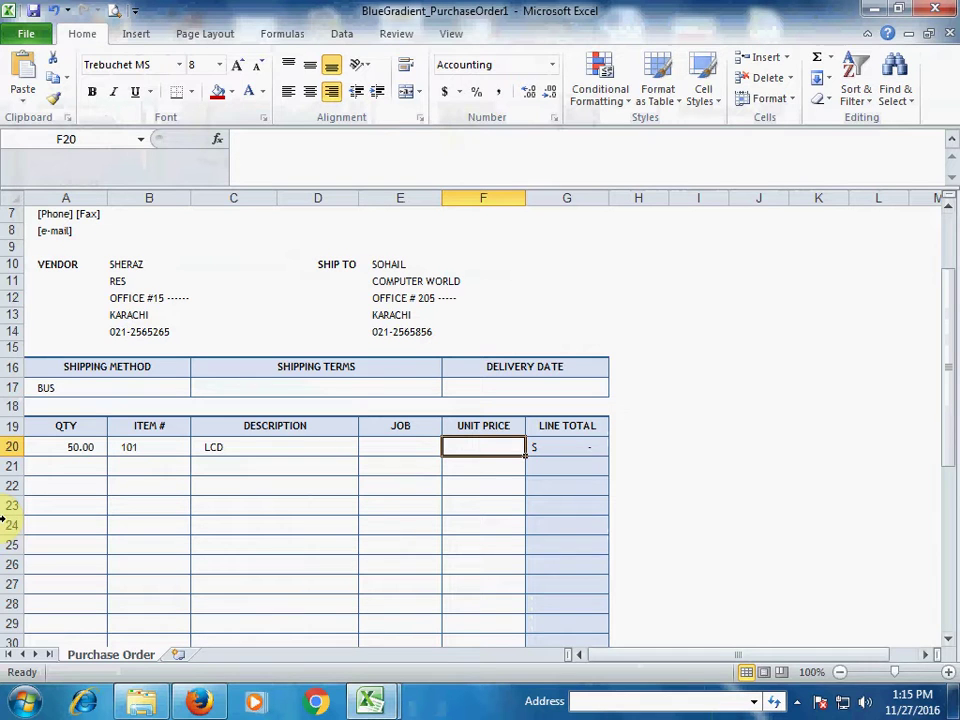
pyautogui.write('8000')
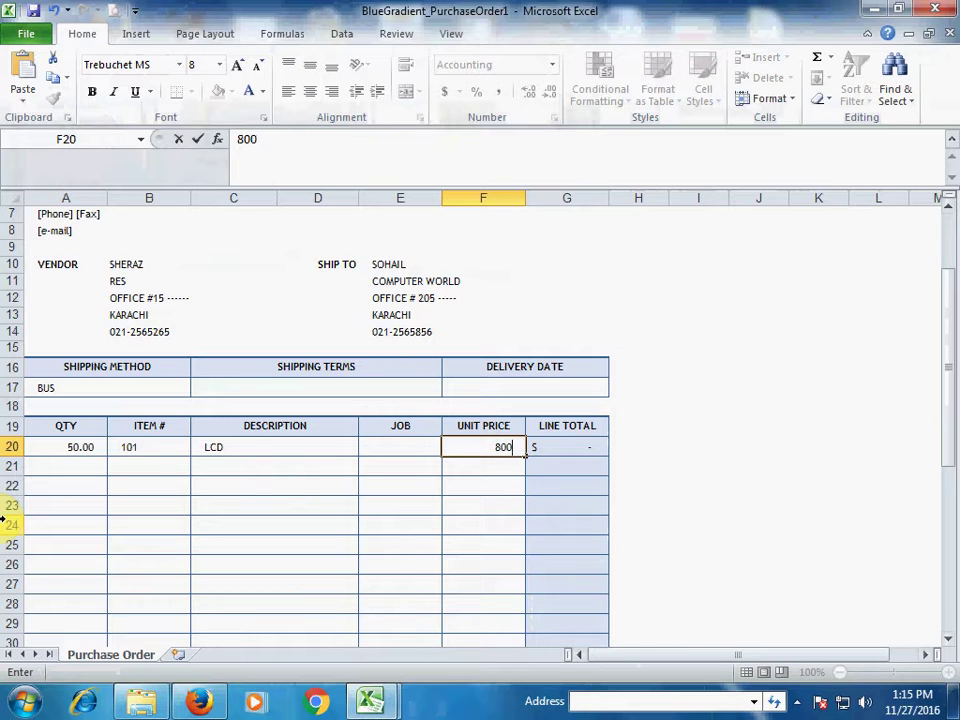
pyautogui.press('Tab')
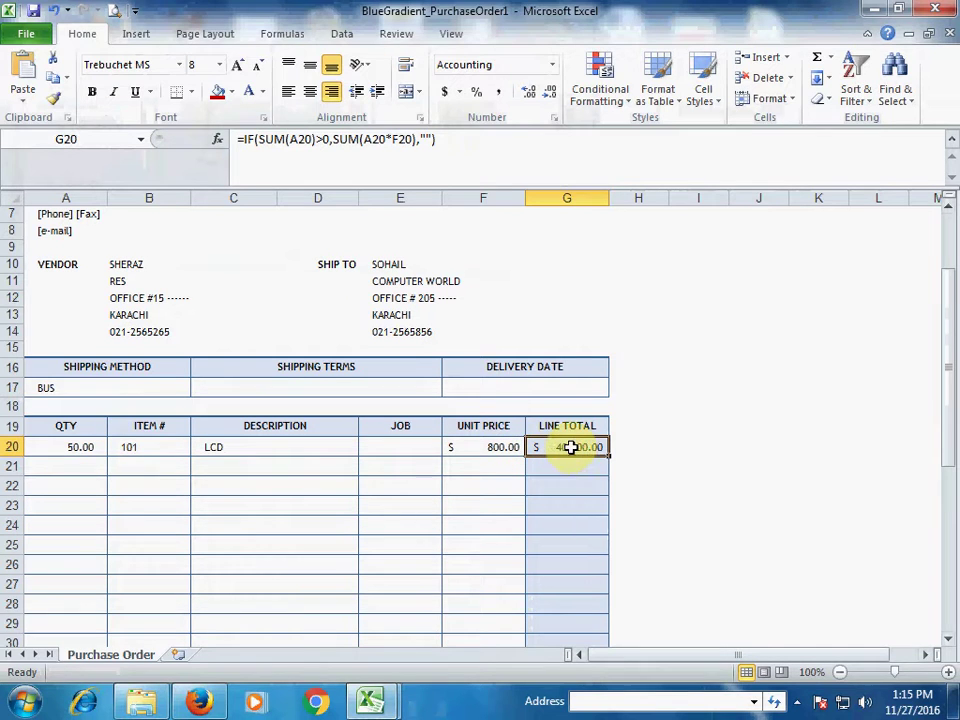
pyautogui.click(484, 450)
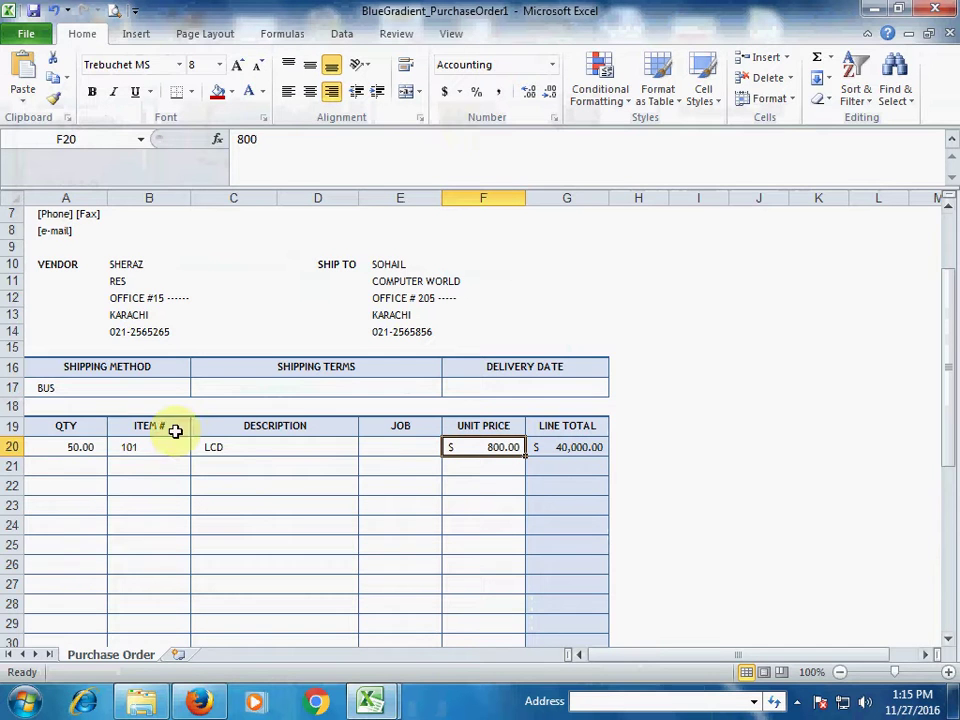
pyautogui.click(78, 448)
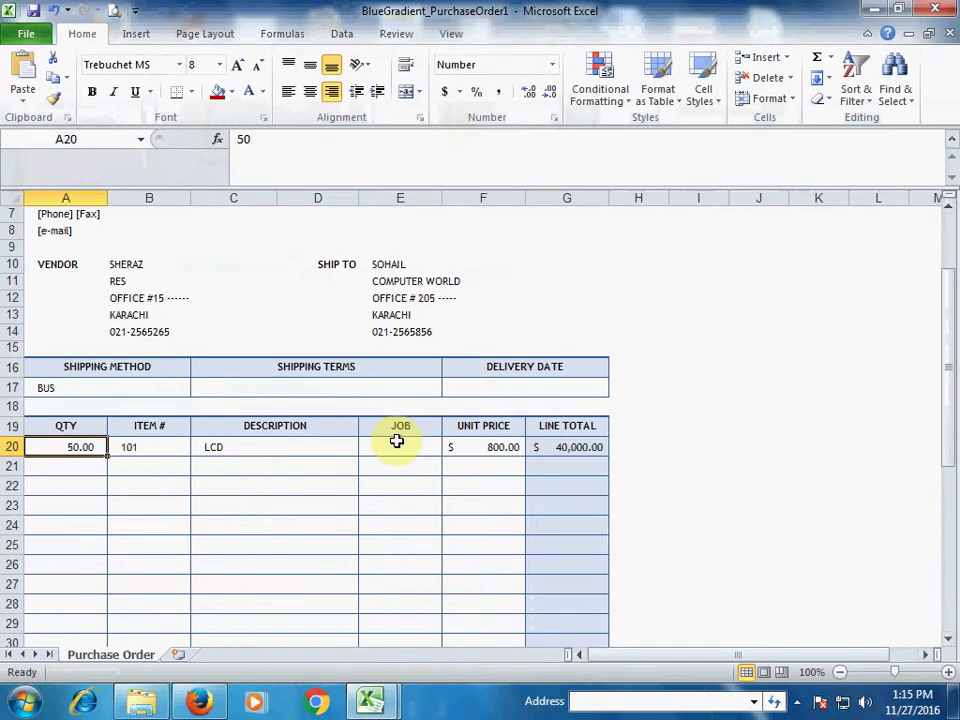
pyautogui.click(484, 449)
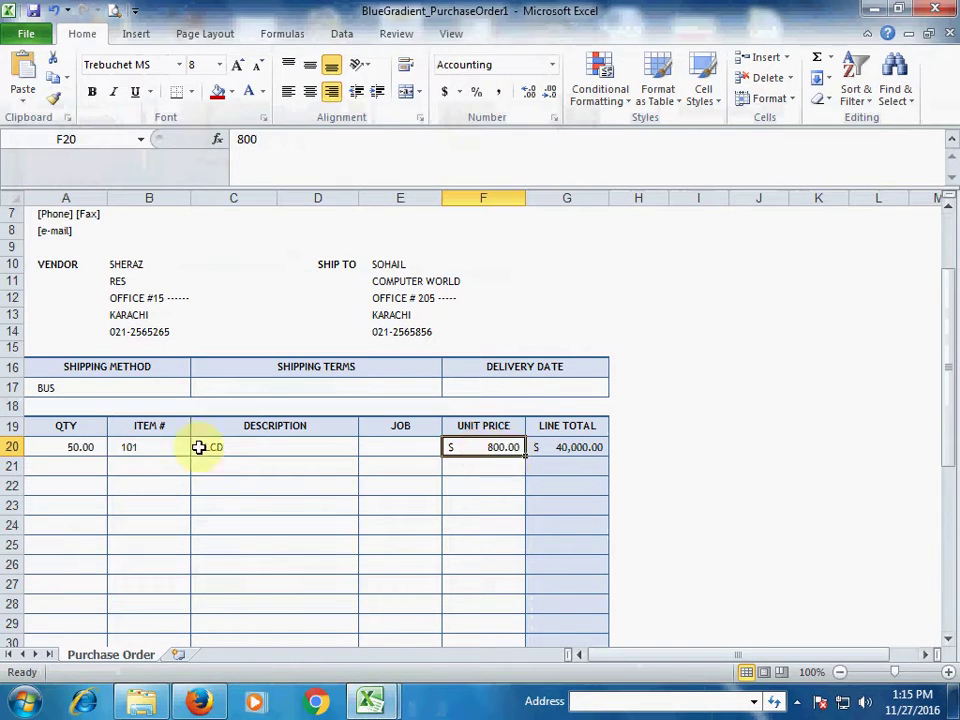
pyautogui.click(586, 447)
pyautogui.scroll(-3, 576, 452)
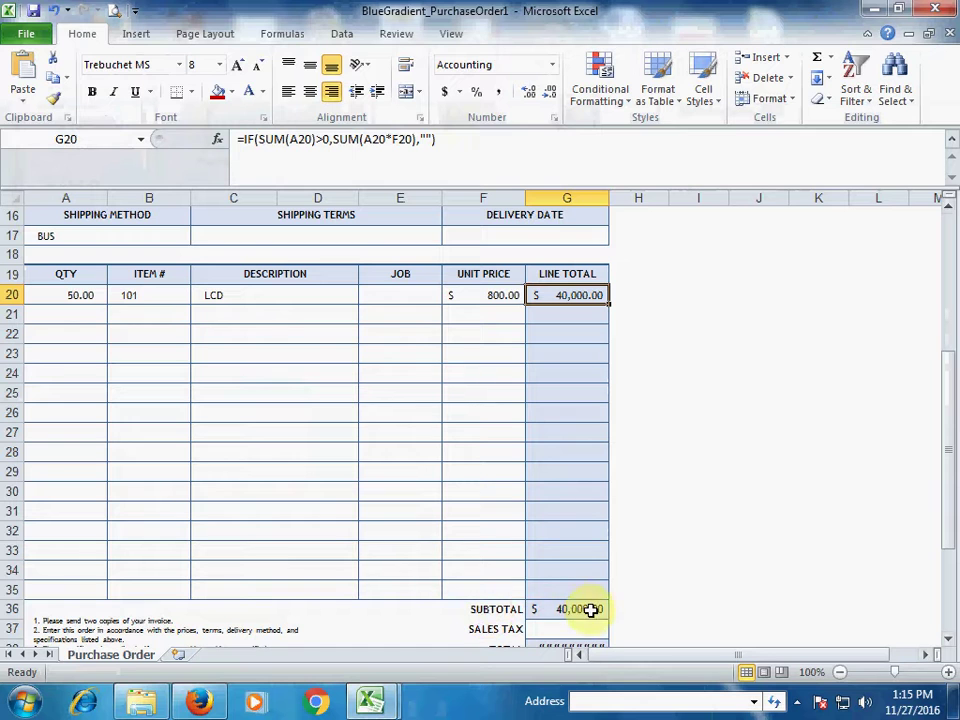
# Enter quantity 25, item number 102 and description KEYBOARD in the second line-item row
pyautogui.click(81, 314)
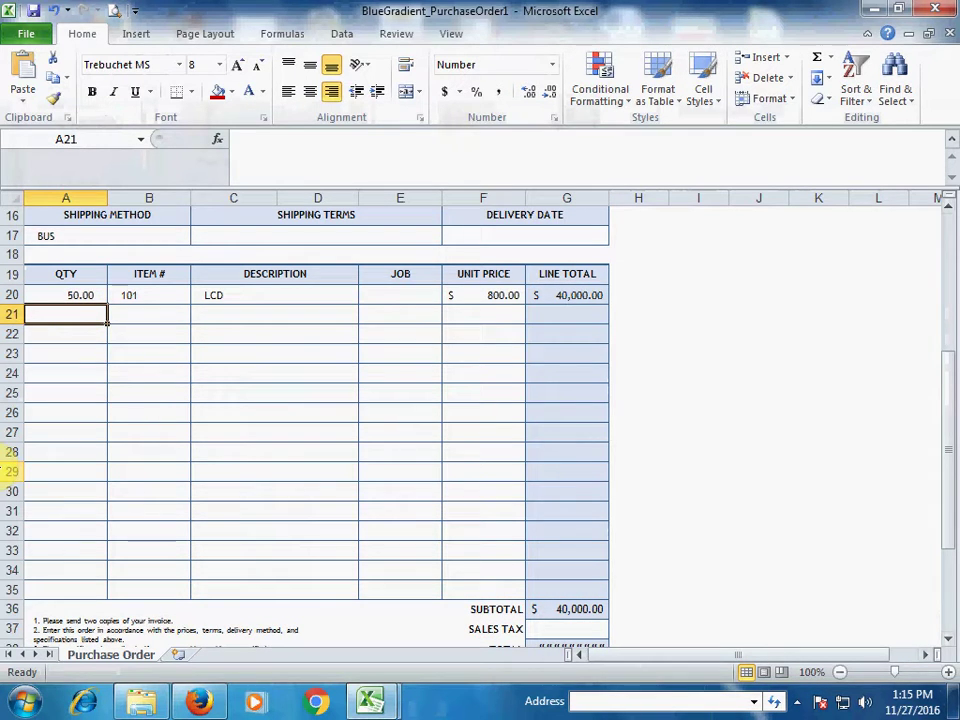
pyautogui.write('25')
pyautogui.press('Tab')
pyautogui.write('102')
pyautogui.press('Tab')
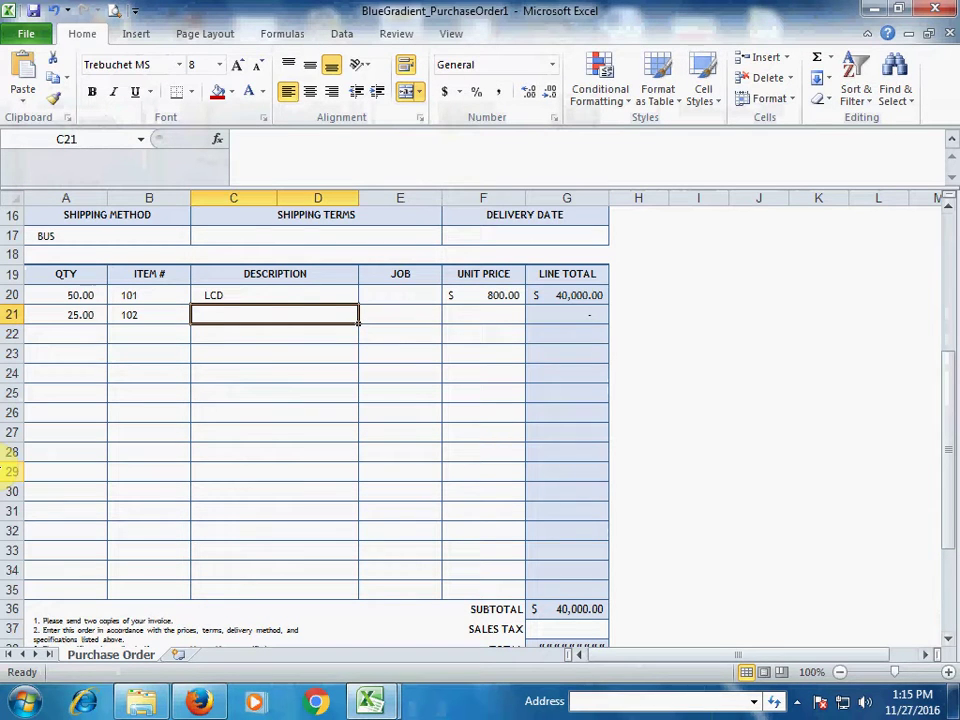
pyautogui.write('k')
pyautogui.press('BackSpace')
pyautogui.write('KE')
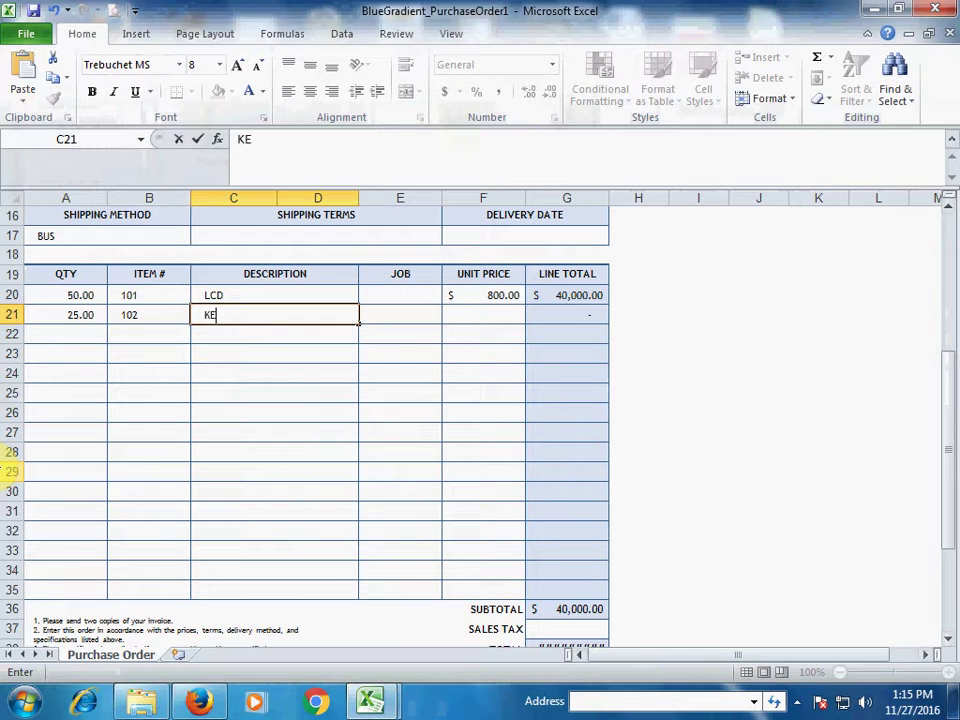
pyautogui.write('YBOARD')
pyautogui.click(400, 314)
pyautogui.click(274, 314)
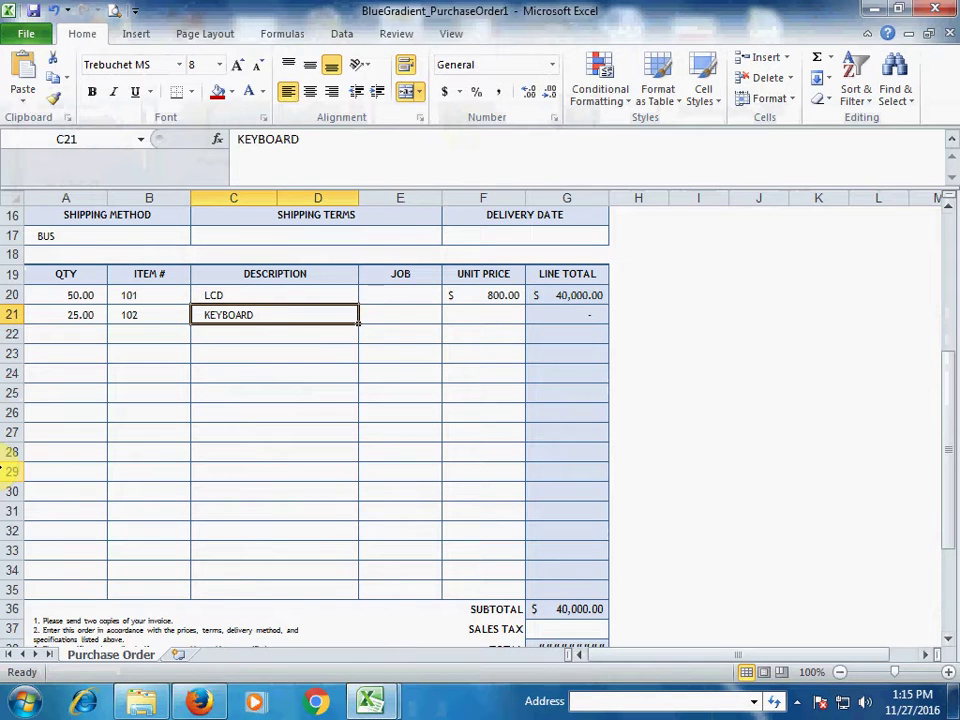
pyautogui.click(149, 314)
# Set the keyboard unit price to 100 and check the 42,500.00 subtotal formula
pyautogui.press('Left')
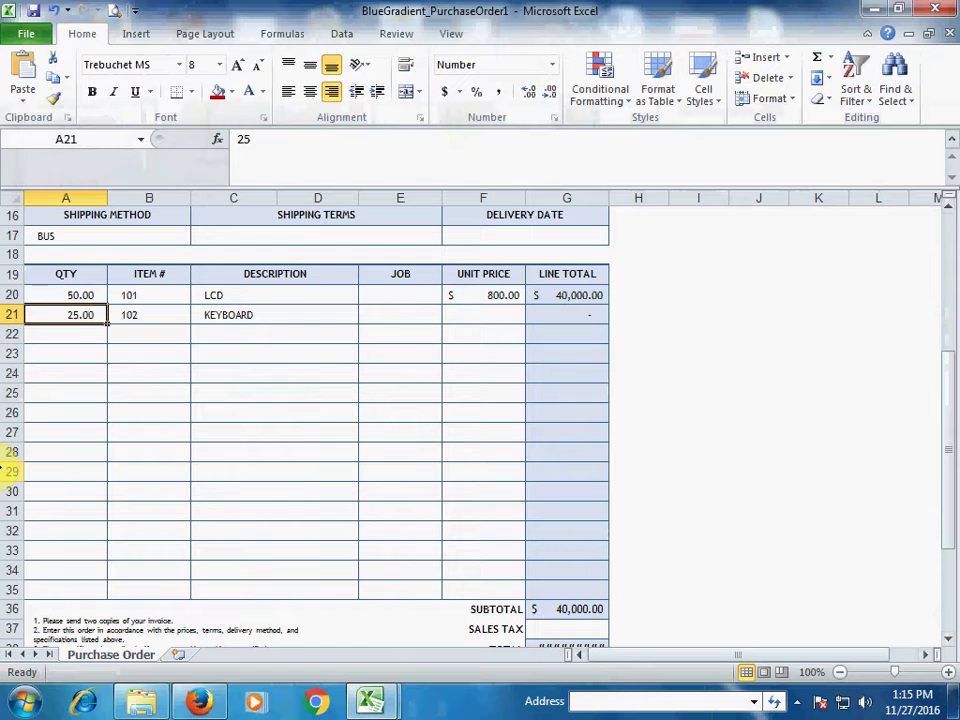
pyautogui.press('Right')
pyautogui.press('Right')
pyautogui.press('Right')
pyautogui.press('Right')
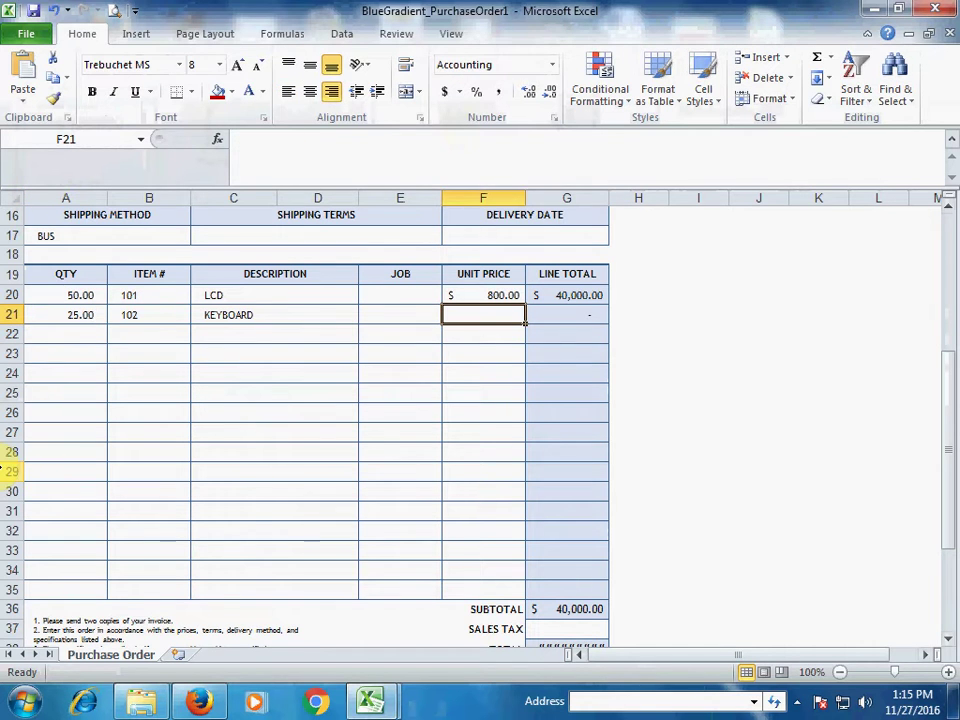
pyautogui.write('100')
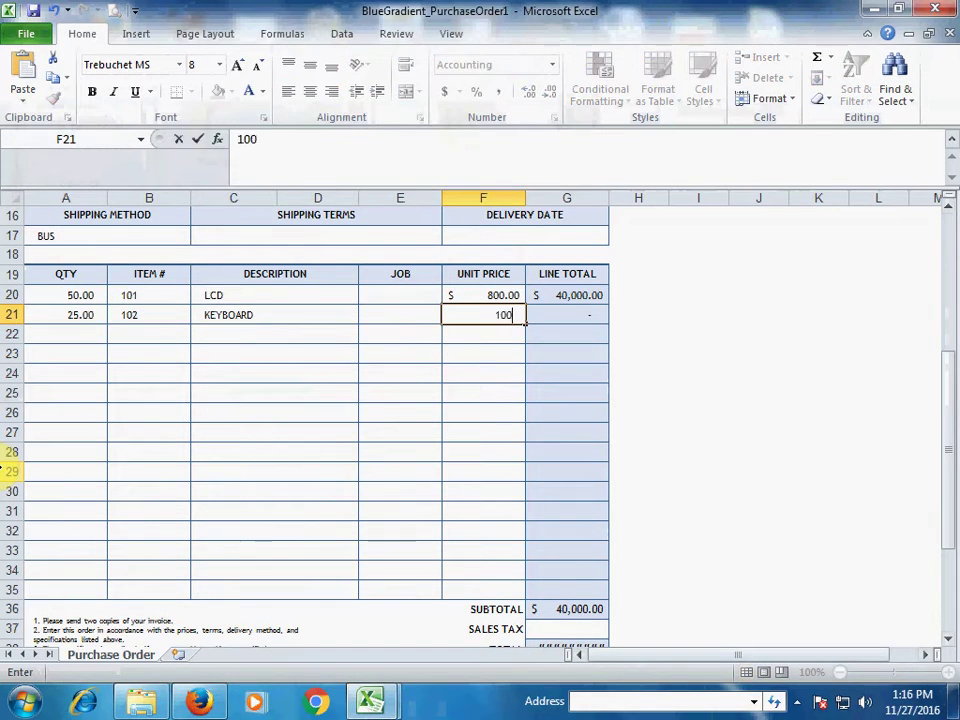
pyautogui.press('Tab')
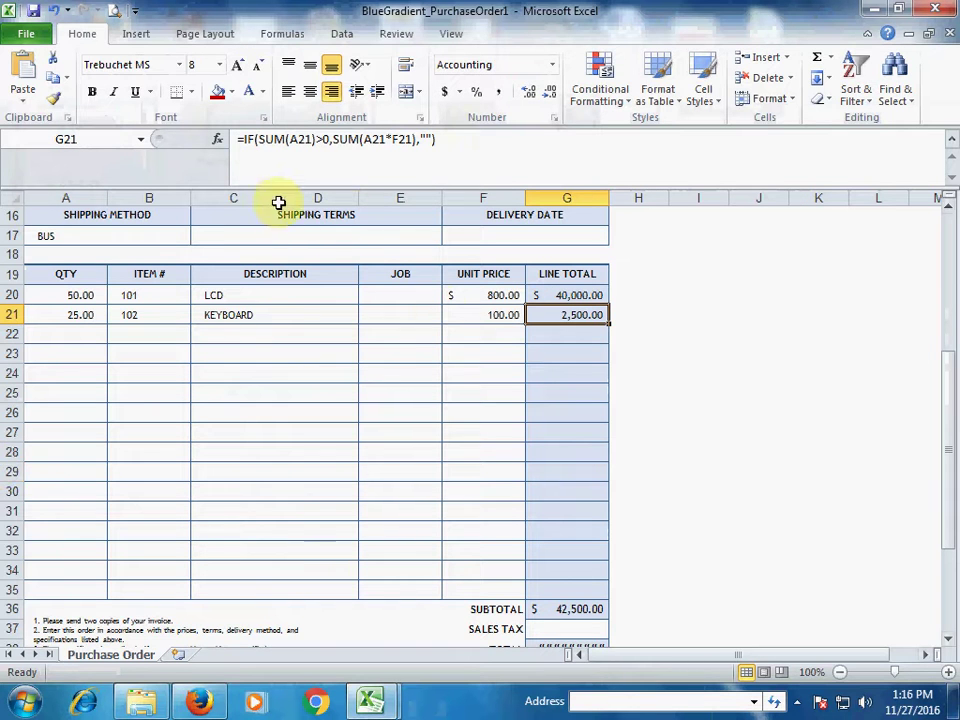
pyautogui.scroll(-2, 520, 380)
pyautogui.scroll(2, 531, 358)
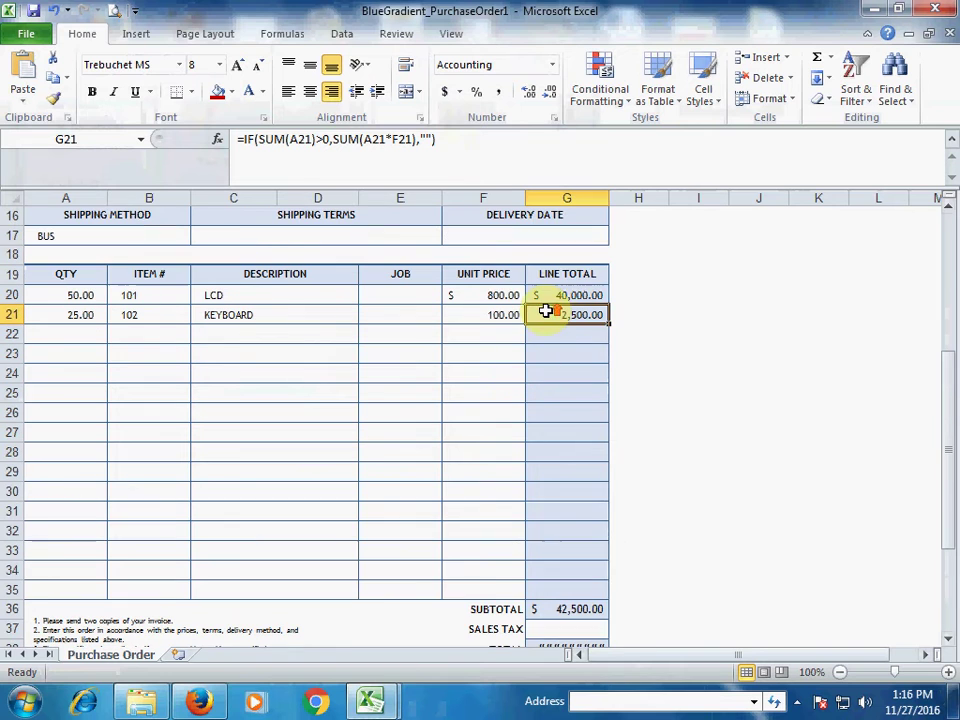
pyautogui.click(585, 606)
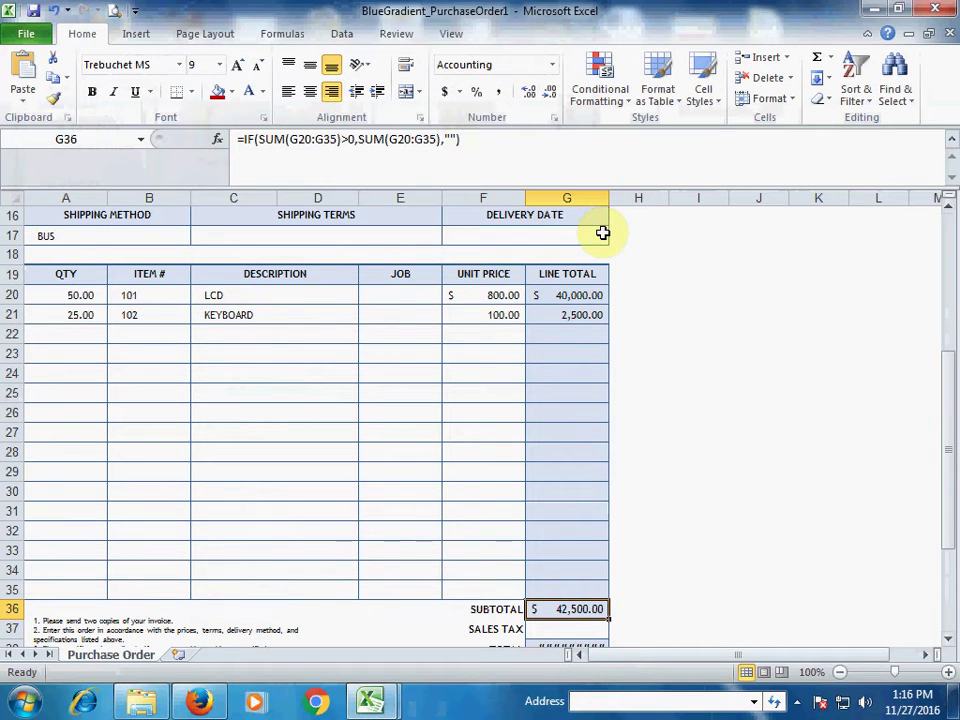
# Widen column G and enter a 5% sales tax rate in G37
pyautogui.scroll(-2, 606, 231)
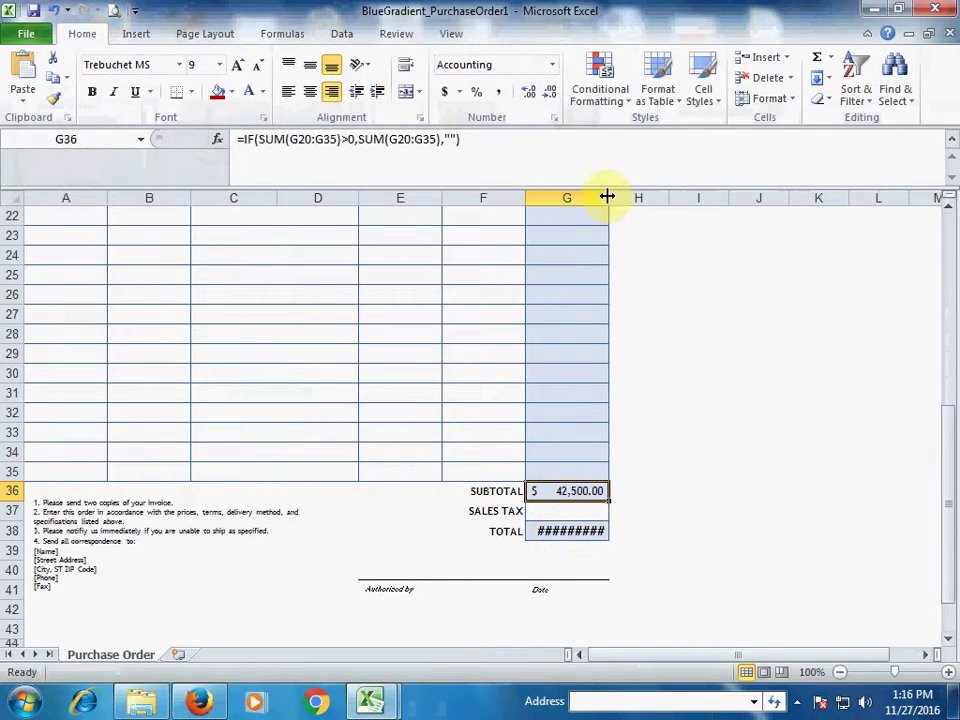
pyautogui.moveTo(613, 195); pyautogui.dragTo(622, 195)
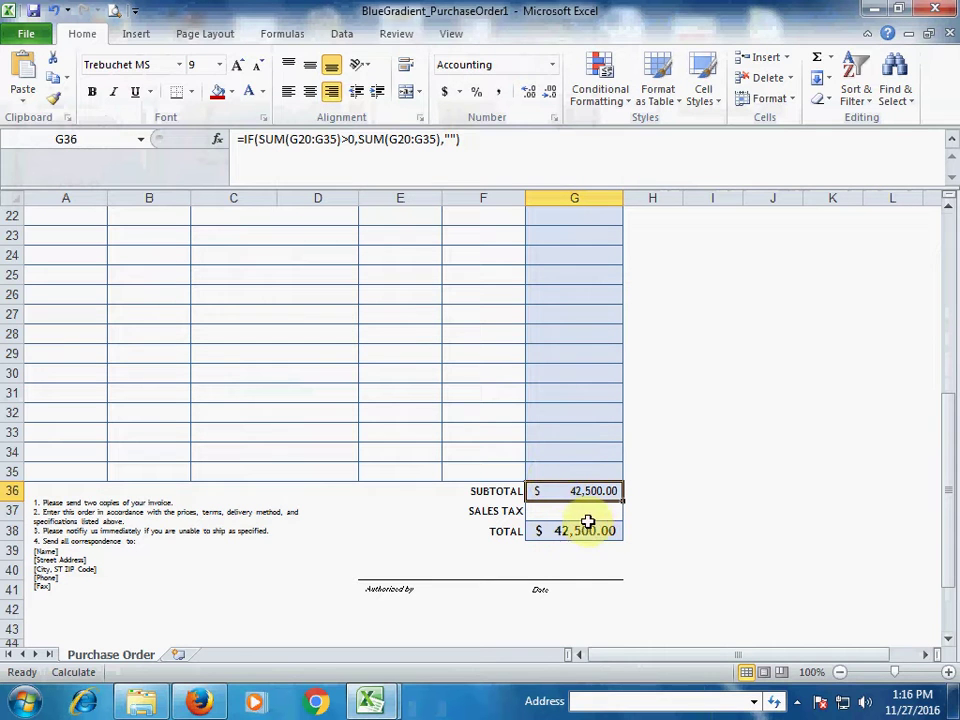
pyautogui.click(580, 512)
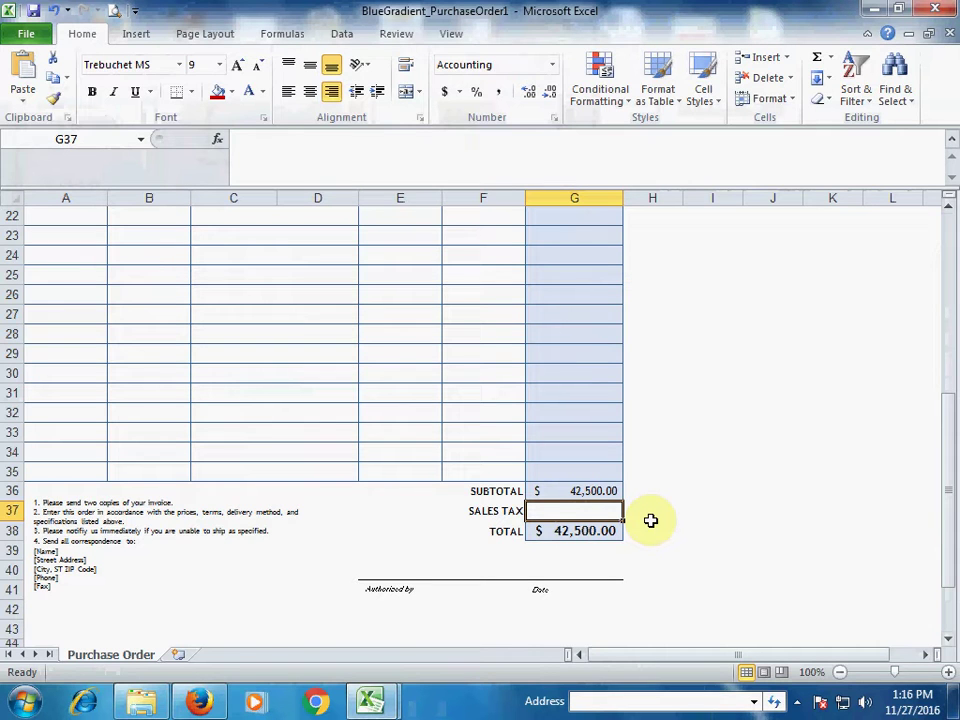
pyautogui.write('5%')
pyautogui.press('Return')
# Verify the sales tax and the 44,625.00 total formula
pyautogui.press('Up')
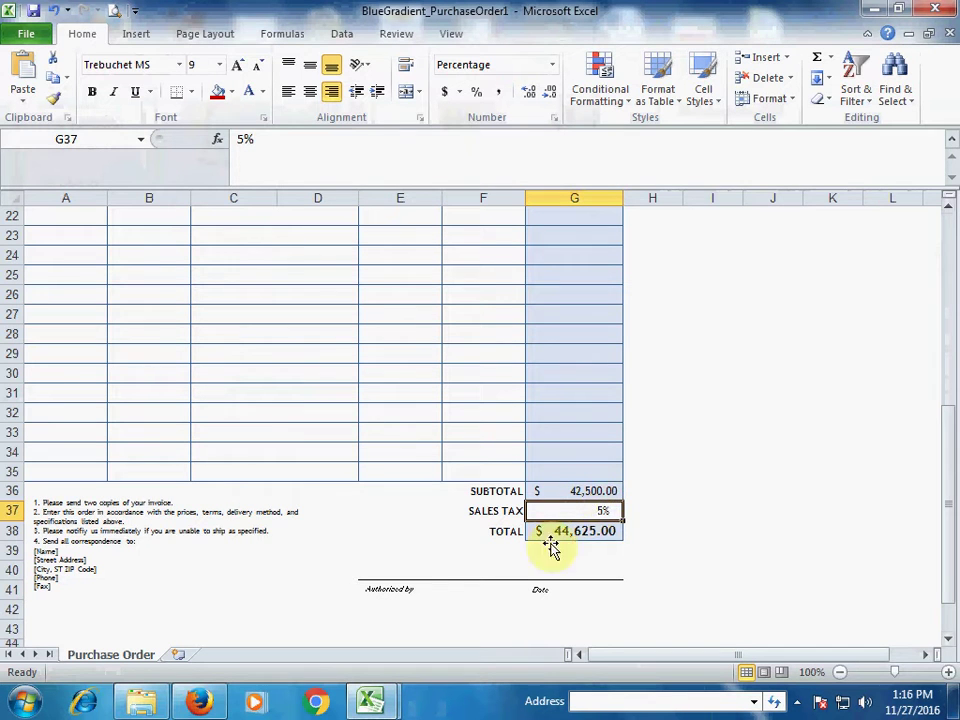
pyautogui.click(585, 535)
pyautogui.click(585, 507)
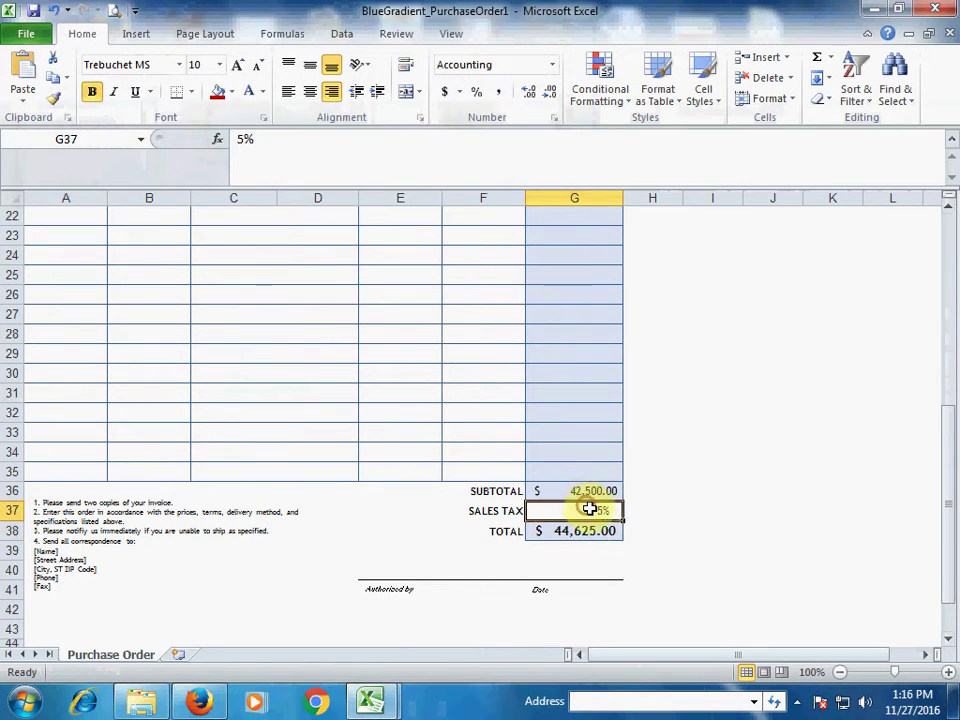
pyautogui.click(596, 536)
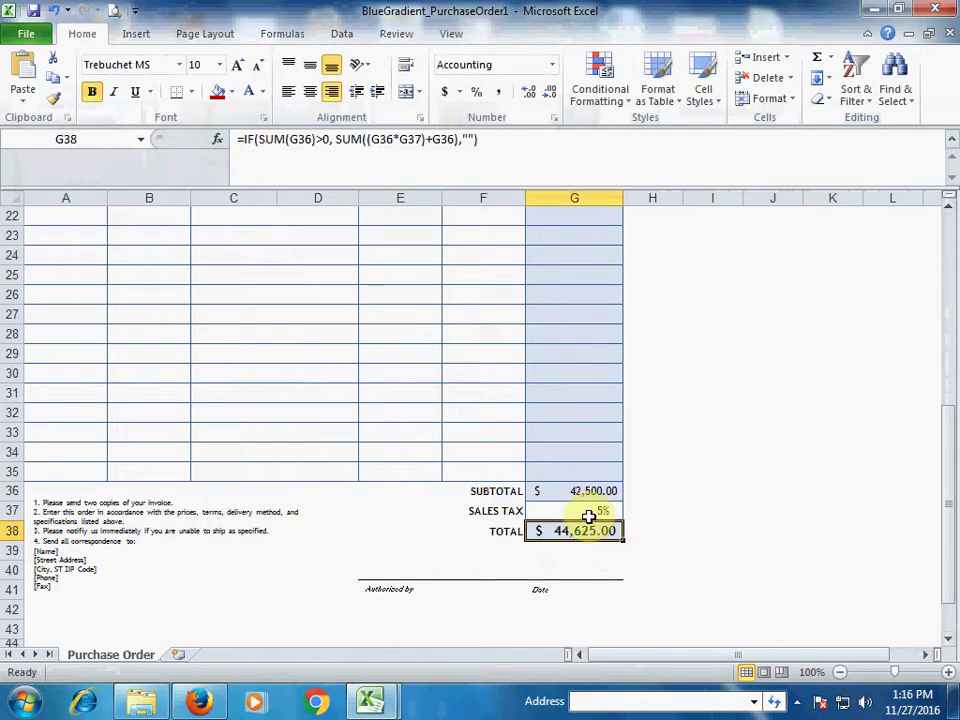
pyautogui.click(586, 512)
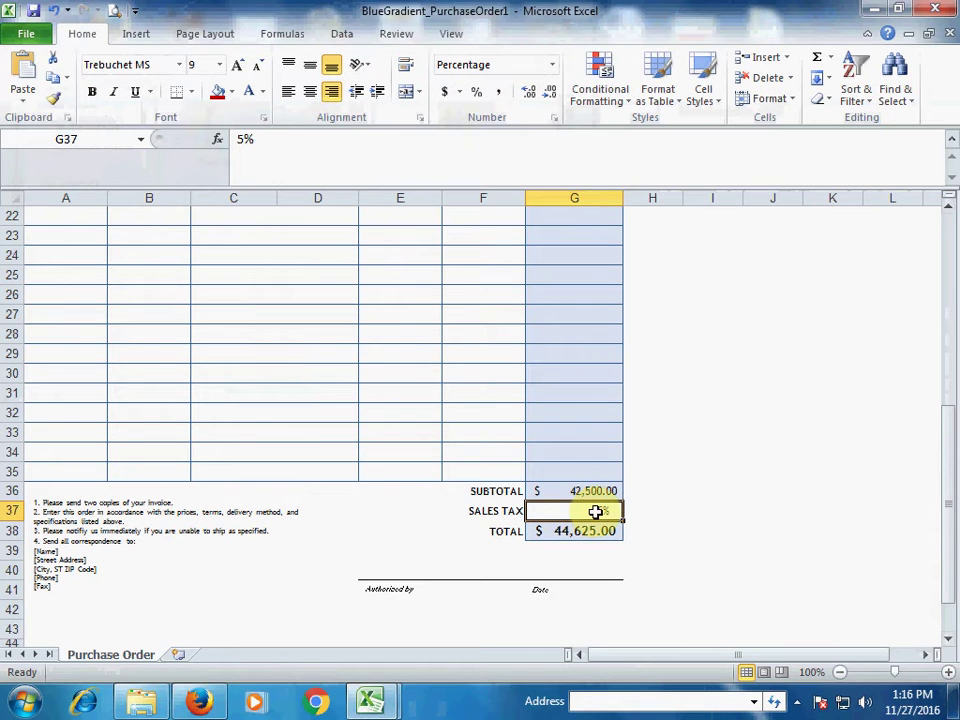
pyautogui.click(558, 531)
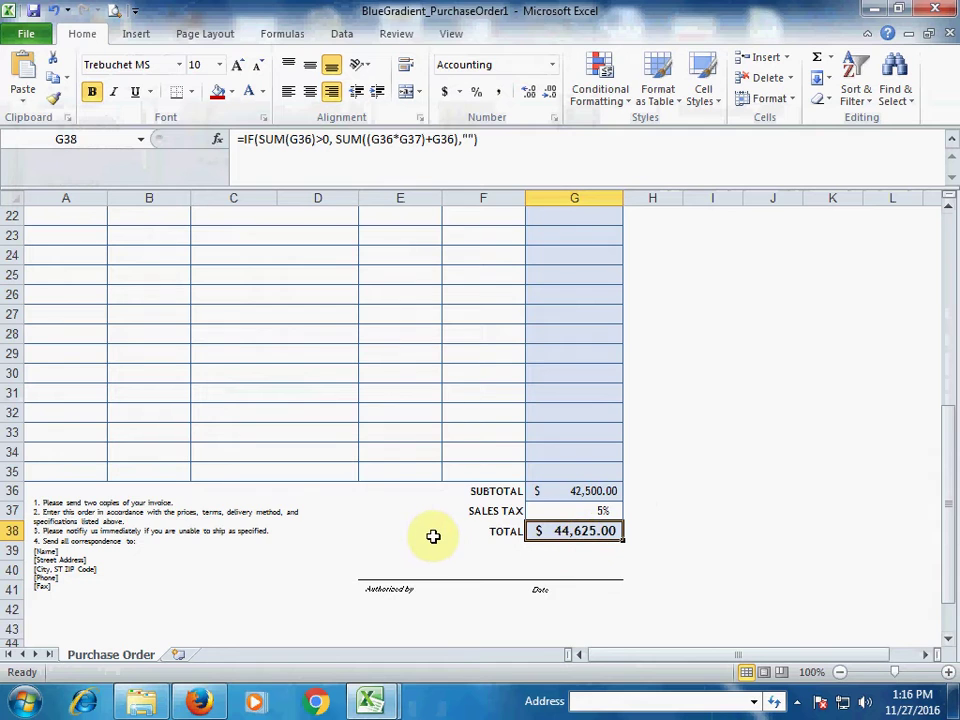
pyautogui.scroll(-3, 435, 536)
pyautogui.scroll(6, 433, 533)
pyautogui.scroll(4, 434, 531)
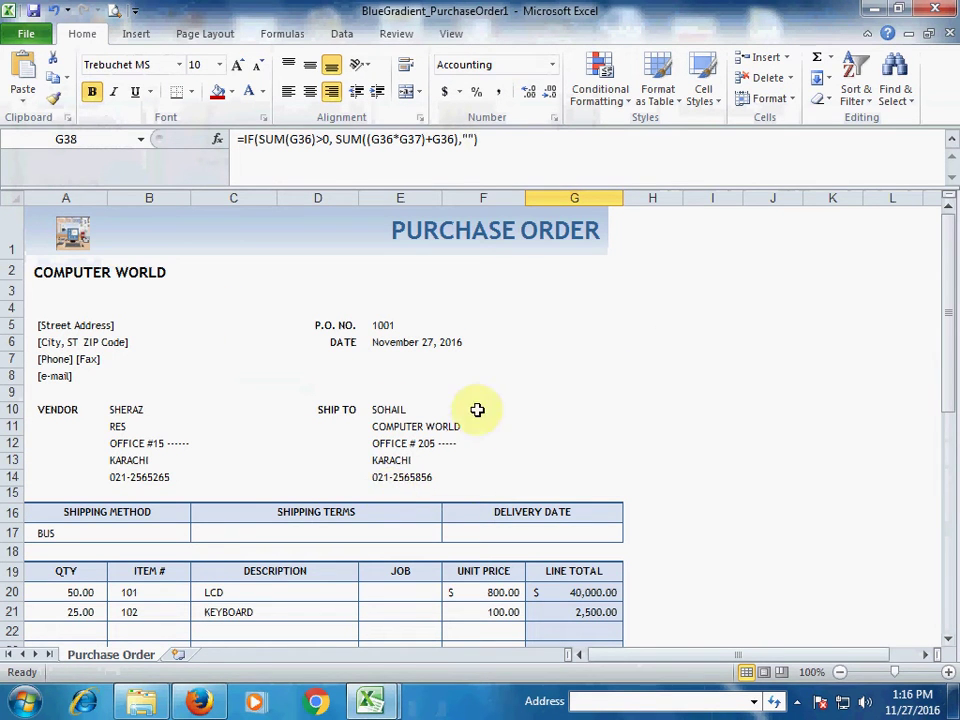
# Print-preview the order, which splits across two pages before the LINE TOTAL column
pyautogui.scroll(-2, 257, 400)
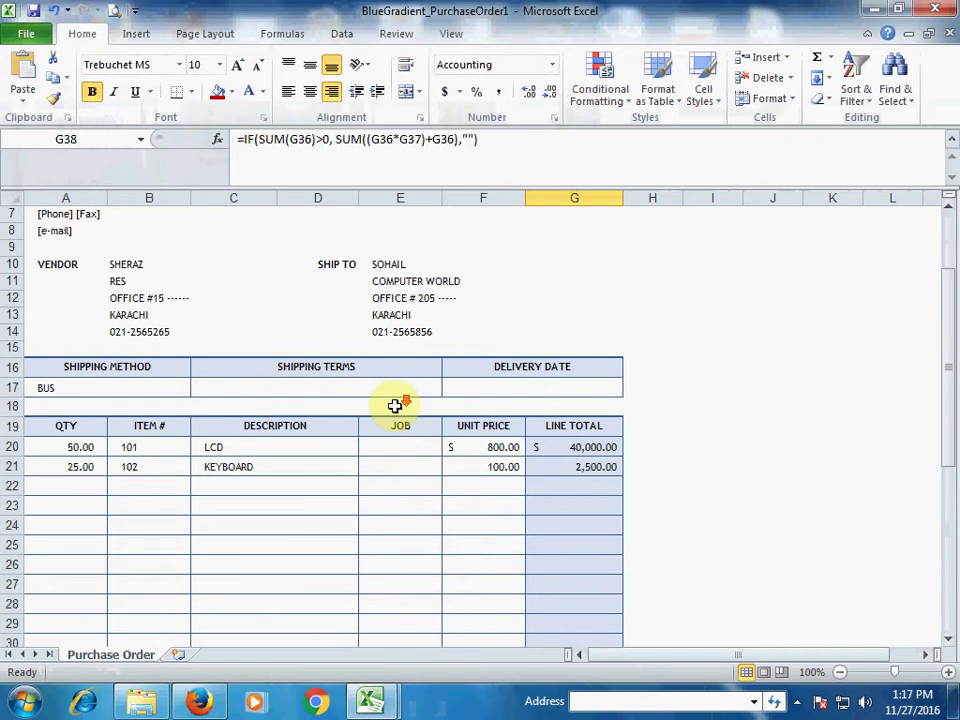
pyautogui.scroll(-7, 395, 405)
pyautogui.scroll(4, 395, 405)
pyautogui.scroll(4, 395, 405)
pyautogui.scroll(1, 403, 375)
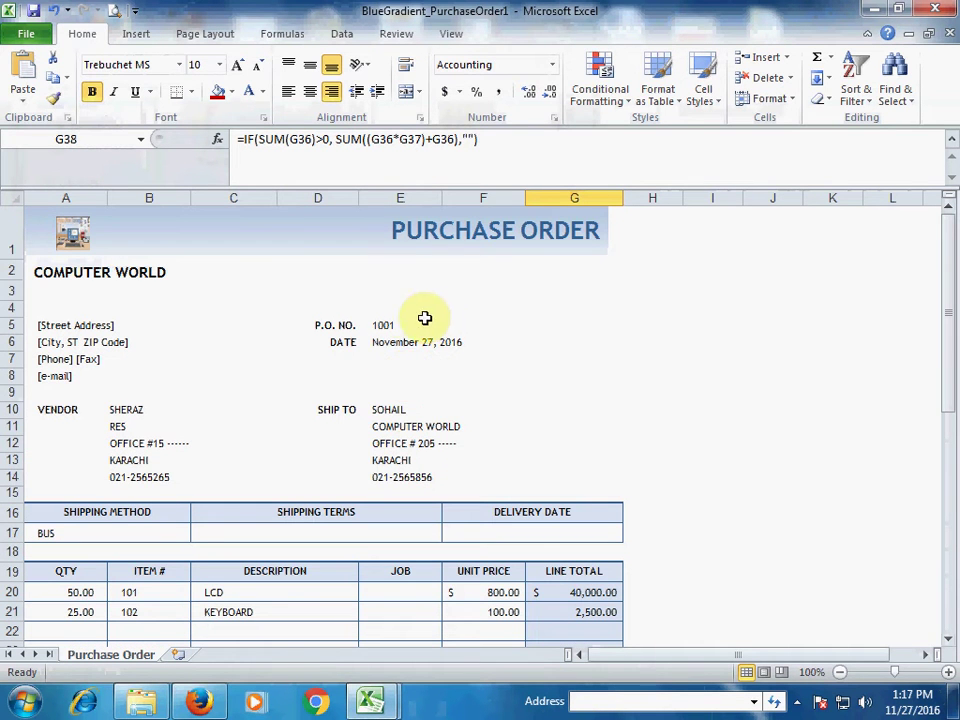
pyautogui.click(114, 12)
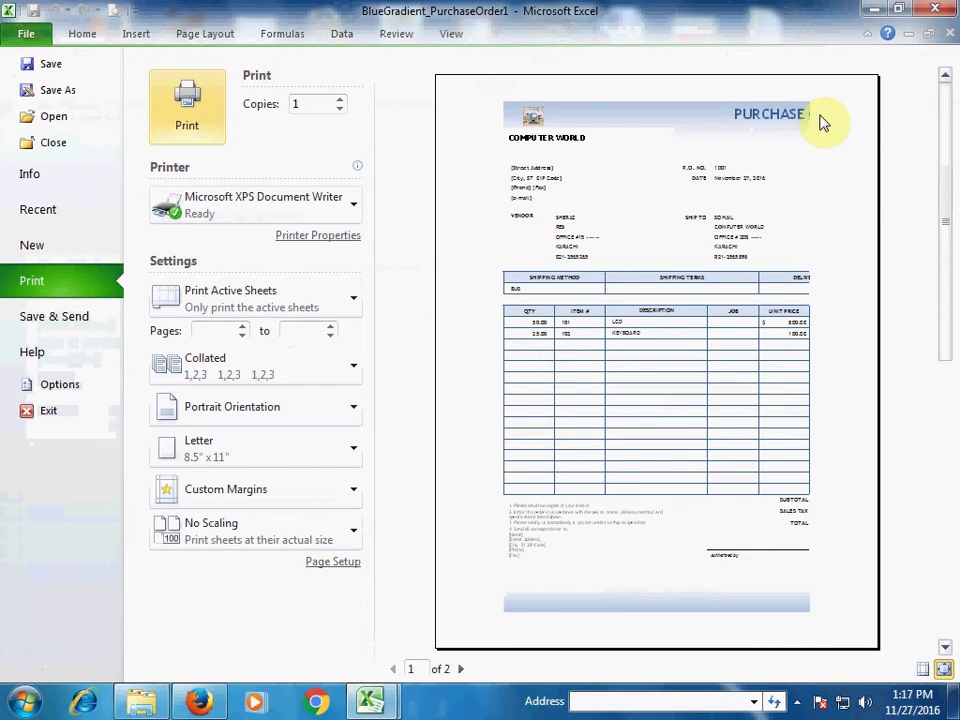
pyautogui.click(206, 36)
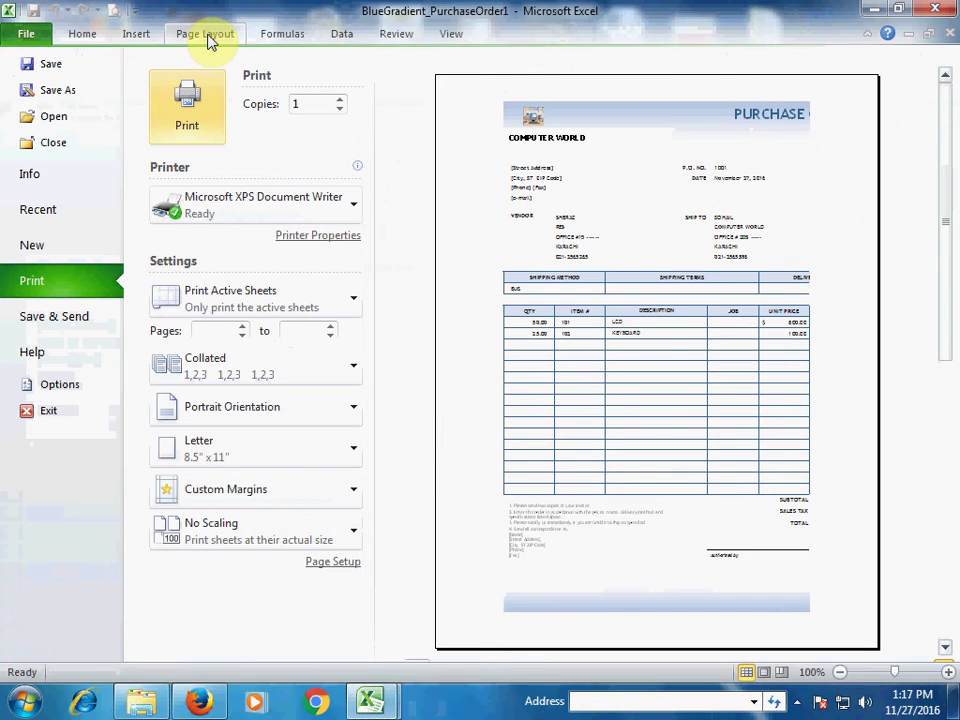
pyautogui.click(452, 36)
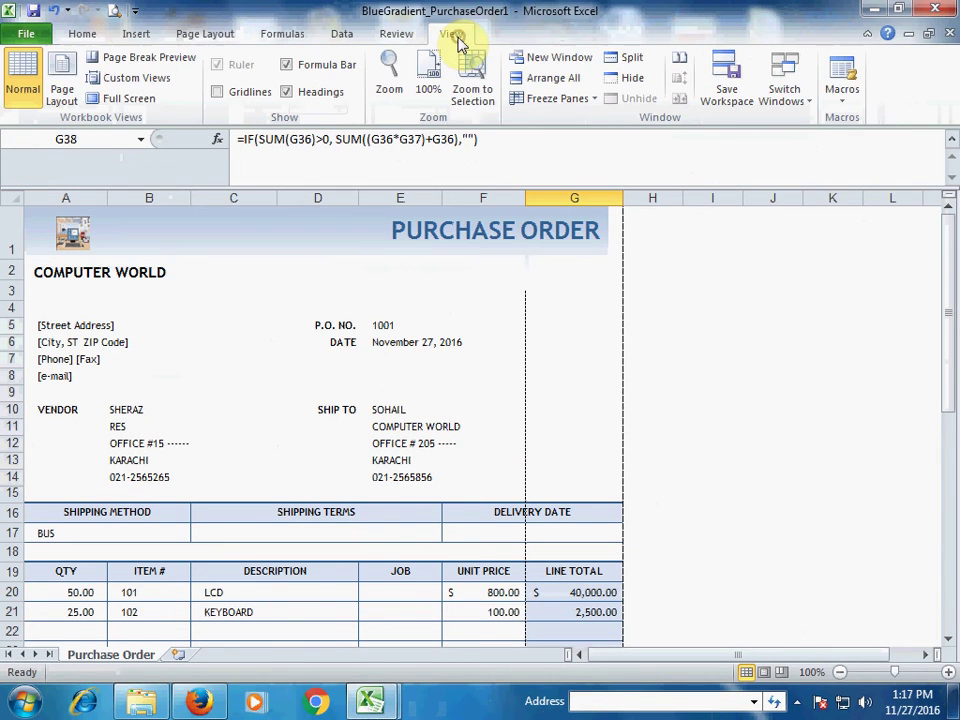
# Use Page Break Preview to fit the whole order on one page, and re-check the print preview
pyautogui.click(150, 66)
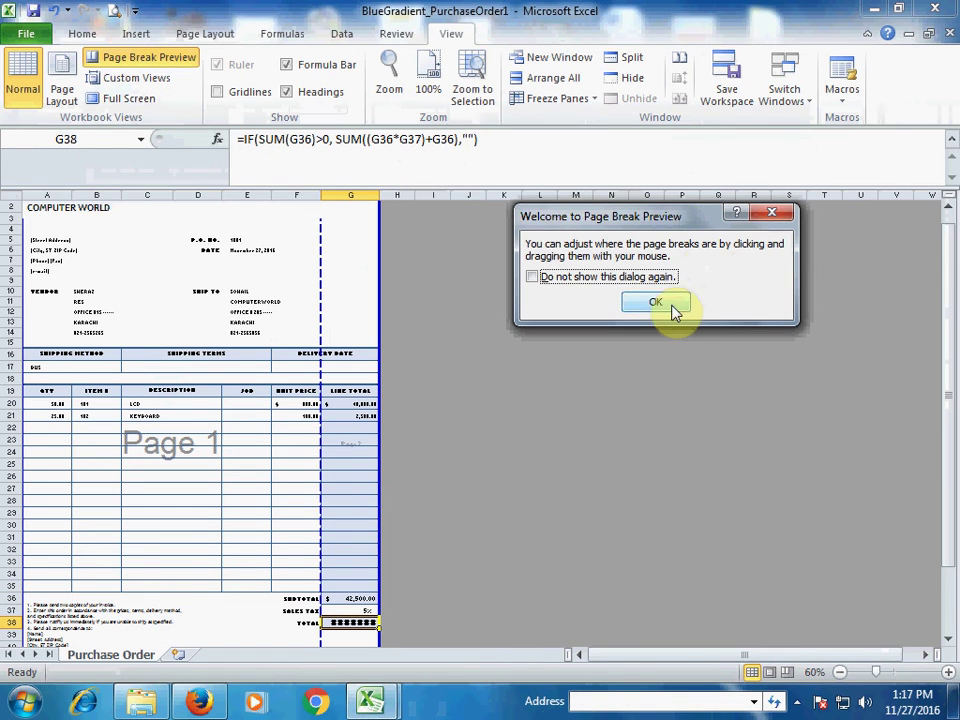
pyautogui.click(668, 302)
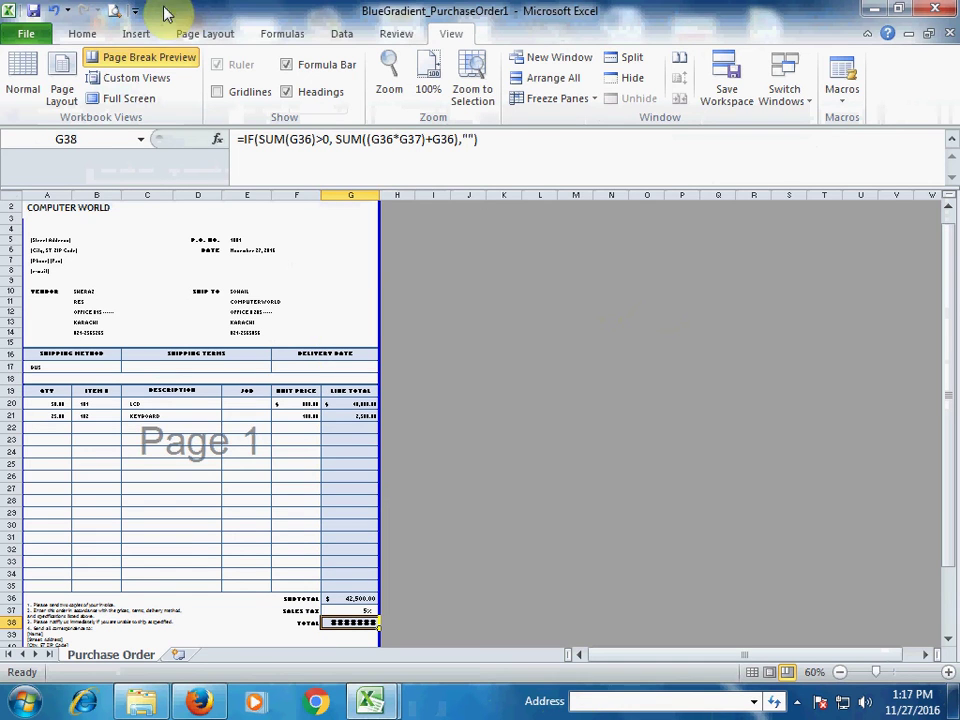
pyautogui.click(113, 10)
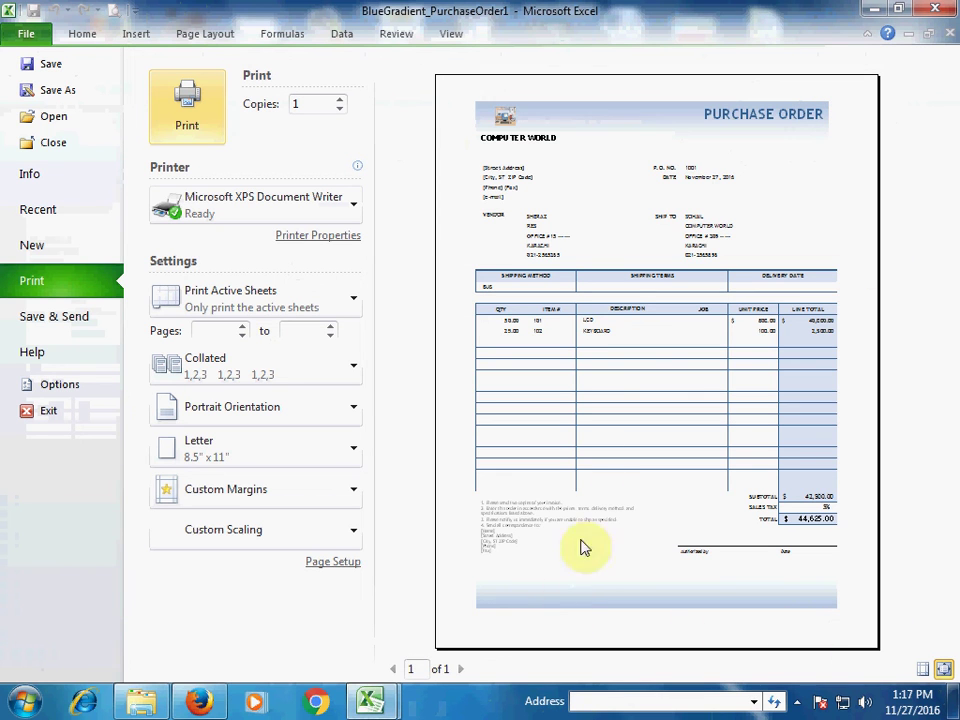
# Leave the one-page preview totalling $44,625.00 and return to the purchase order worksheet
pyautogui.click(191, 123)
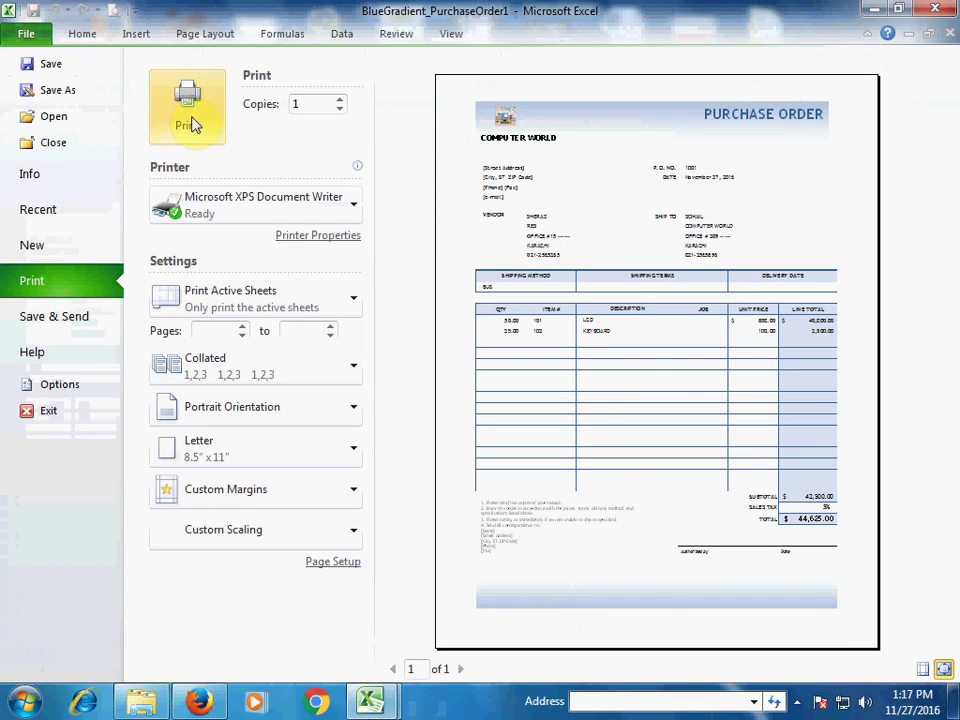
pyautogui.click(82, 32)
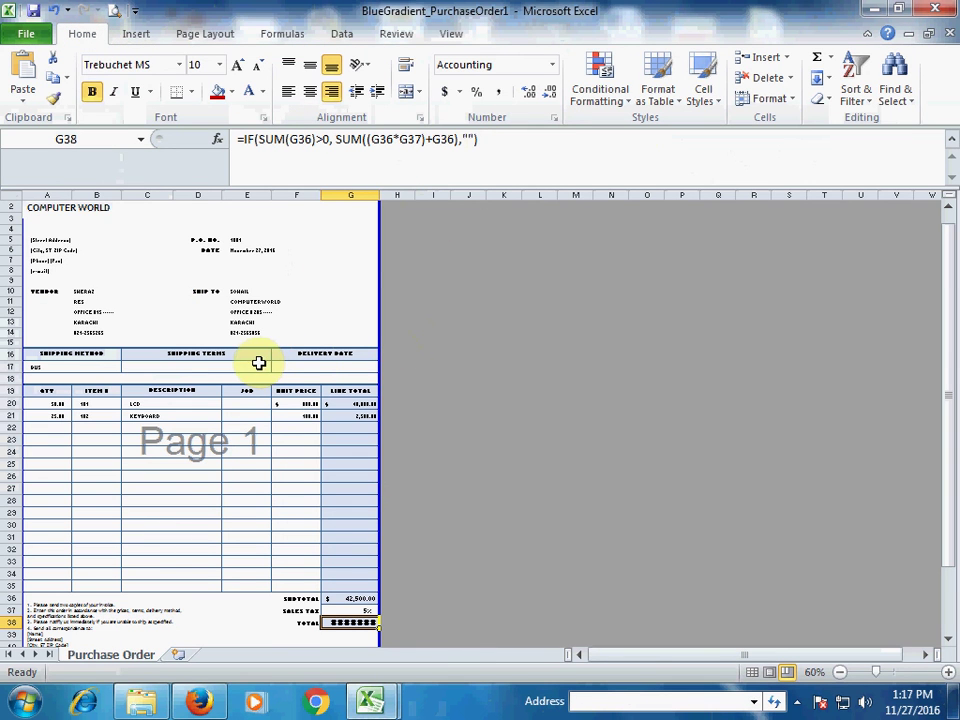